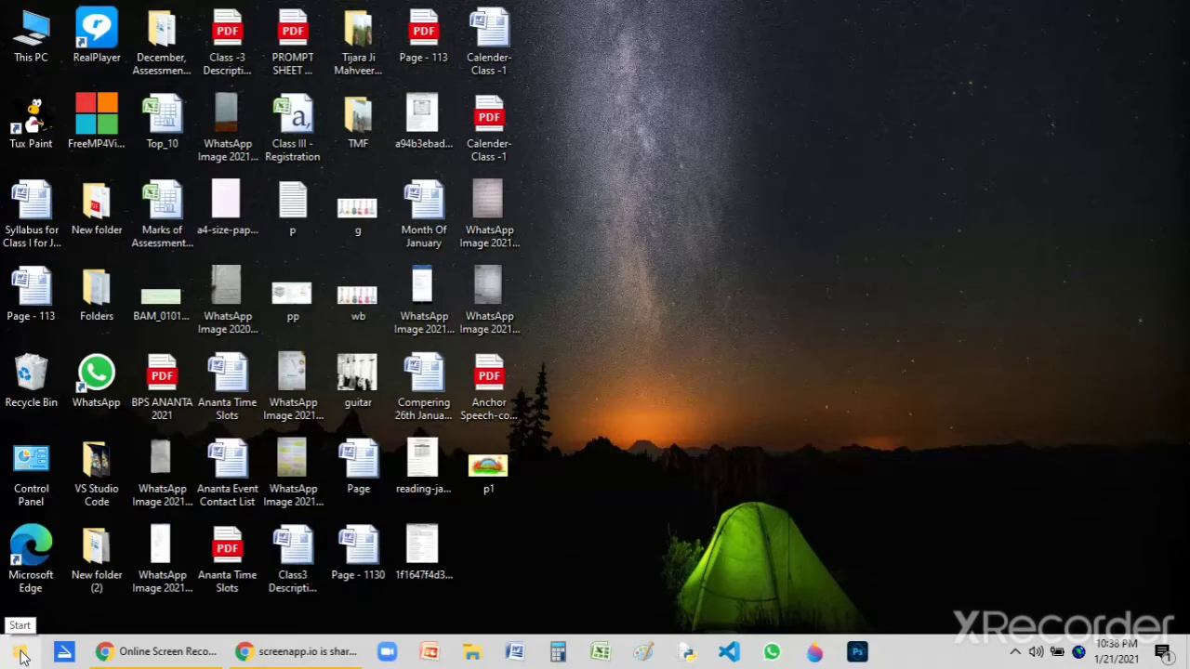
# Launch Tux Paint (Windowed) from the Start menu's app list
pyautogui.click(21, 657)
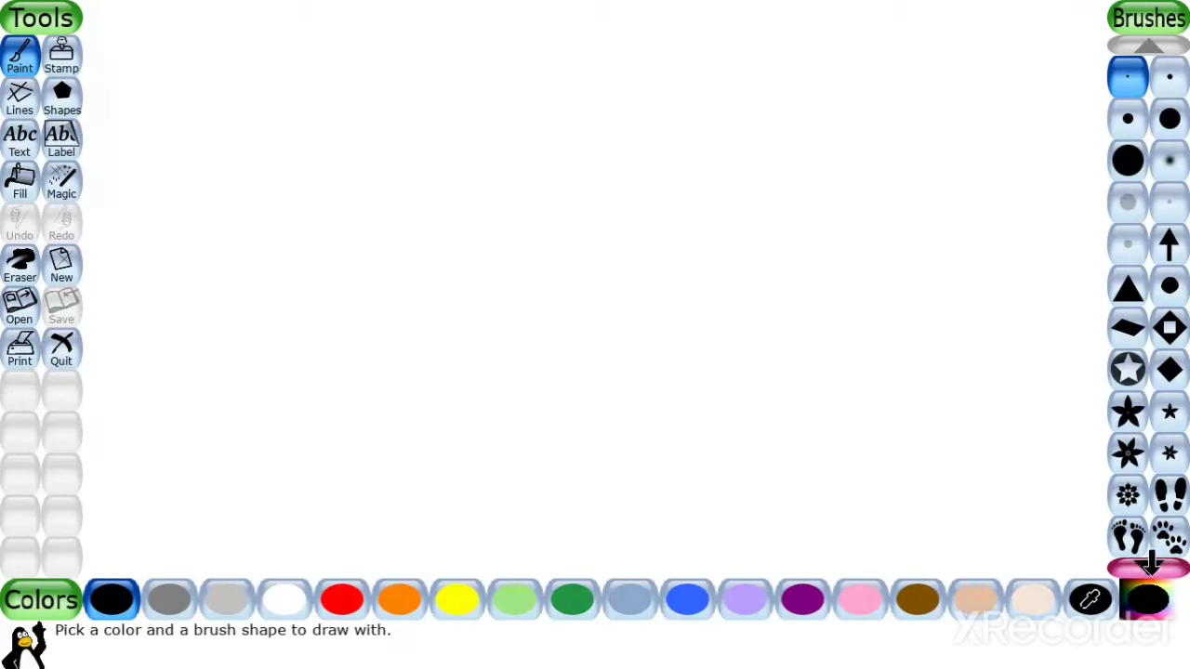
# Check the rainbow colour picker, keep black, and choose the heart-shaped brush
pyautogui.click(1147, 600)
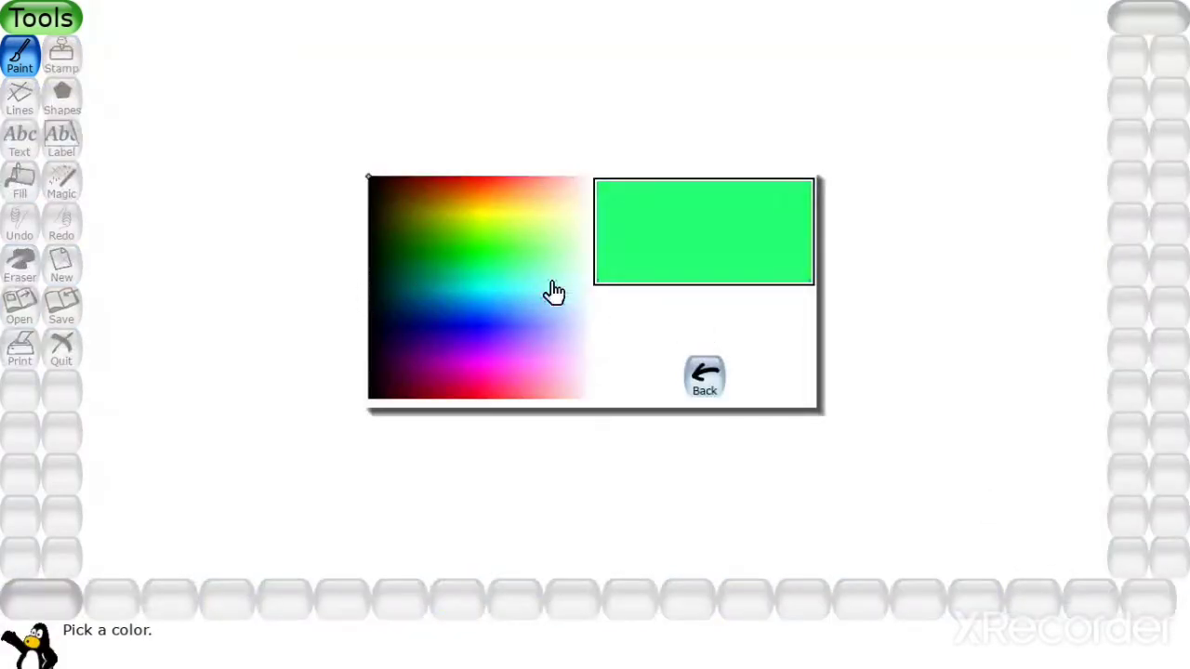
pyautogui.click(700, 372)
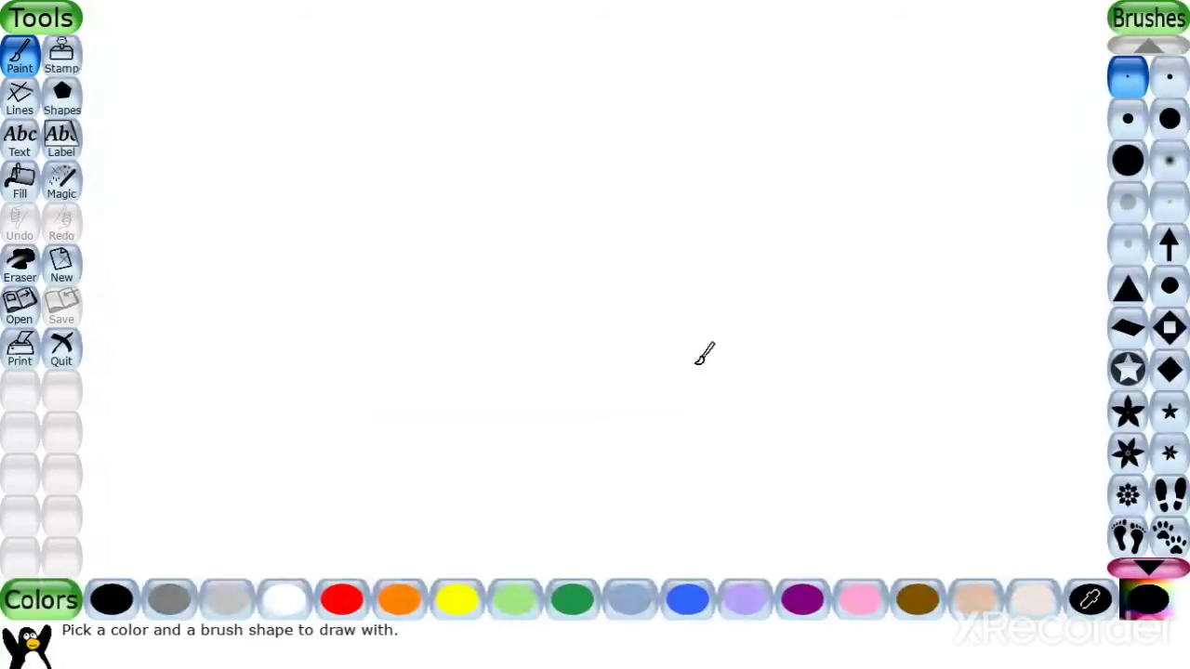
pyautogui.click(1143, 567)
pyautogui.click(1139, 546)
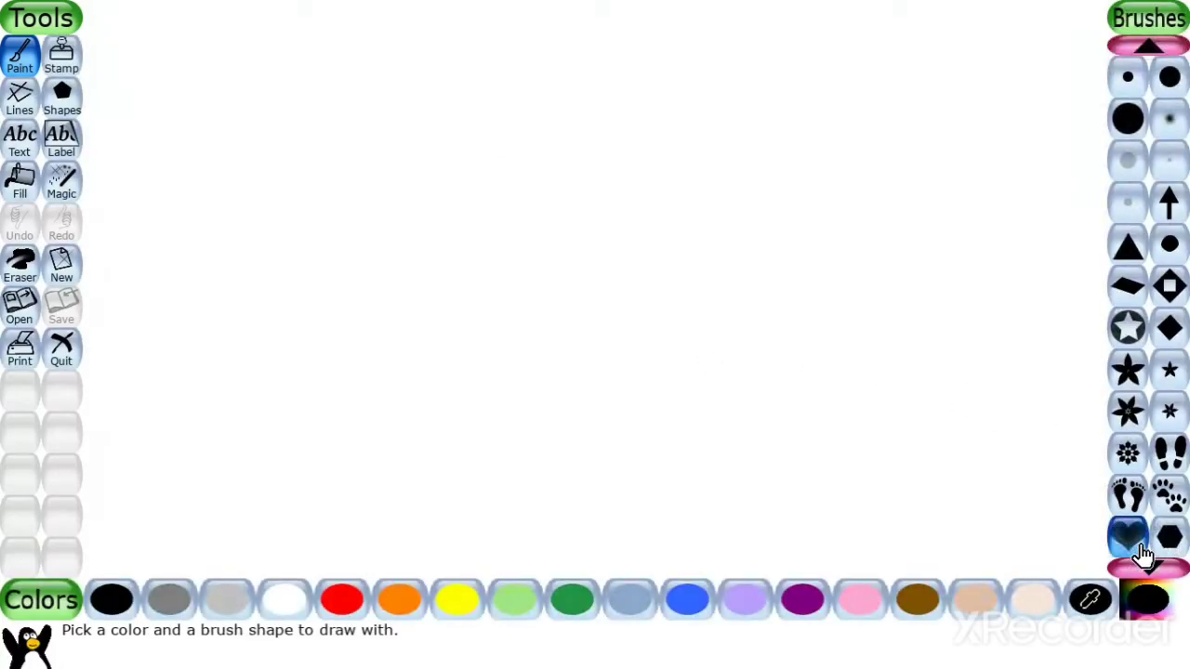
# Scroll down through the brush shapes and back up to the top
pyautogui.click(1150, 565)
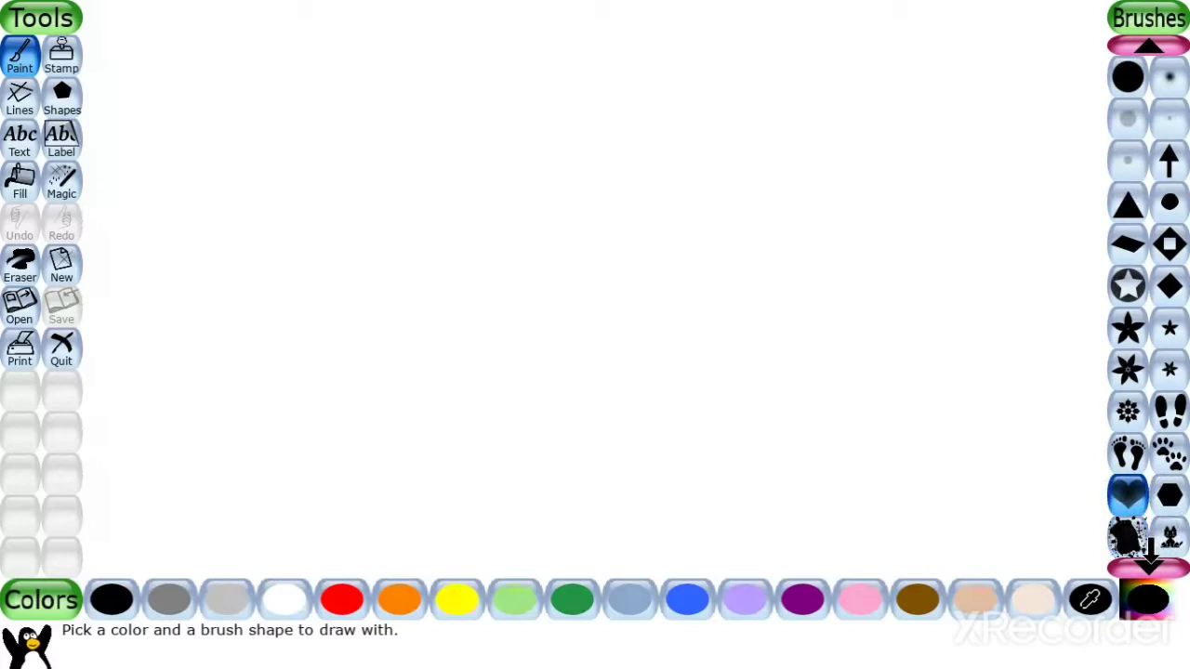
pyautogui.click(1150, 566)
pyautogui.click(1150, 565)
pyautogui.click(1150, 566)
pyautogui.click(1149, 565)
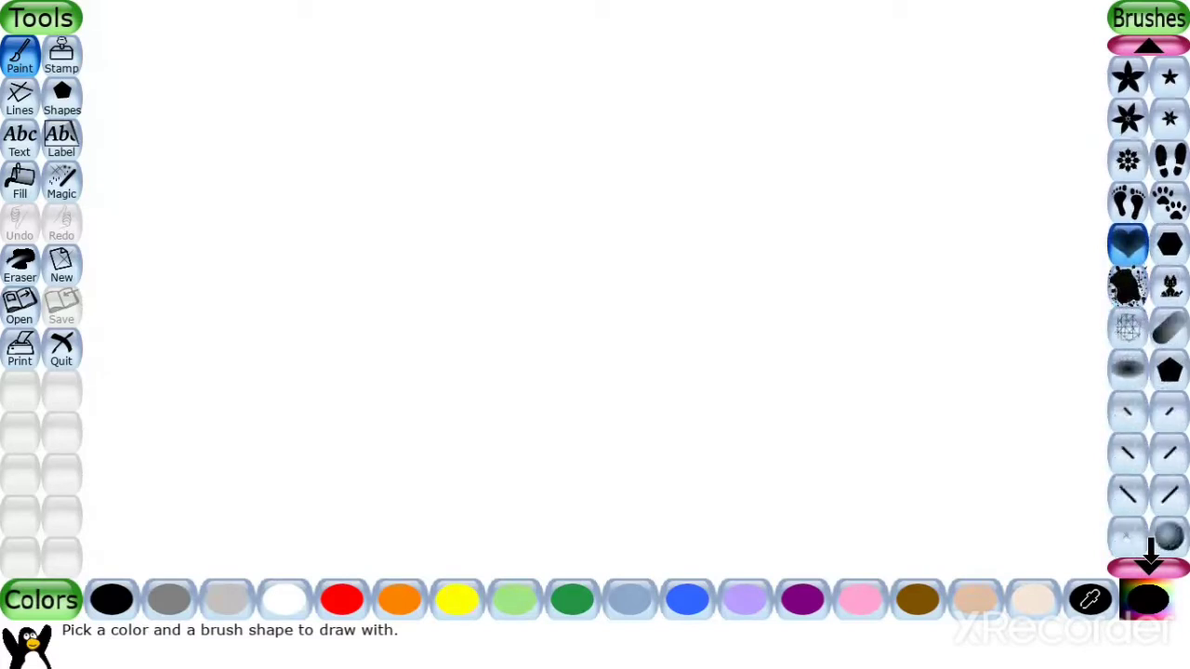
pyautogui.click(1149, 565)
pyautogui.click(1150, 565)
pyautogui.click(1150, 565)
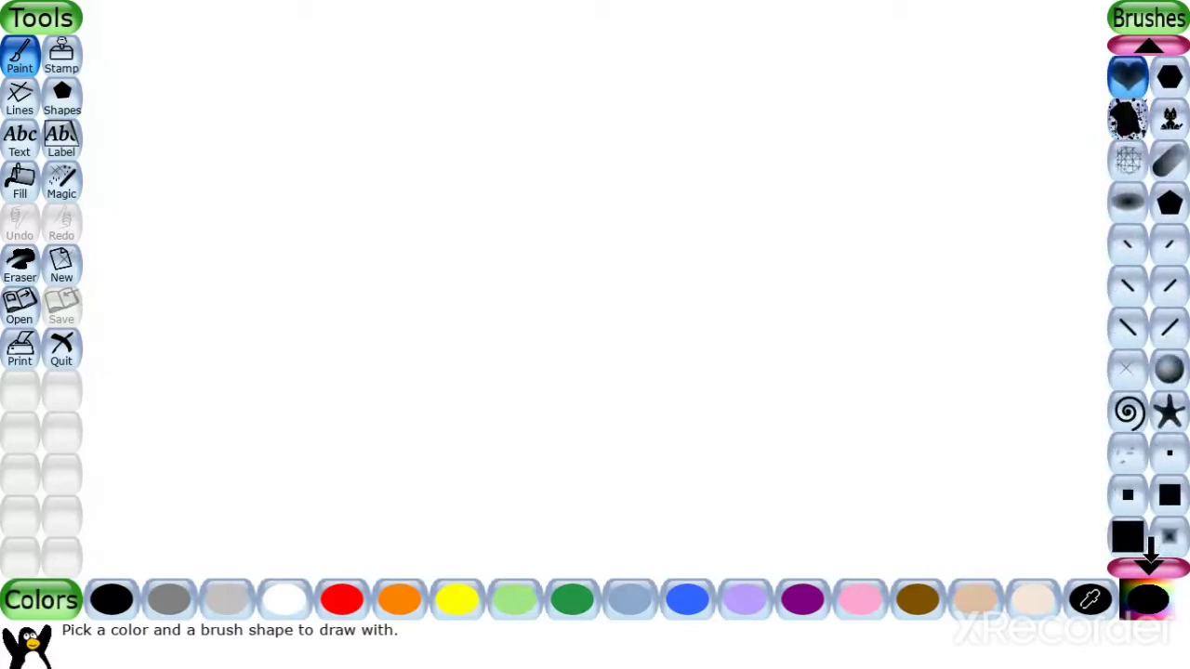
pyautogui.click(1150, 561)
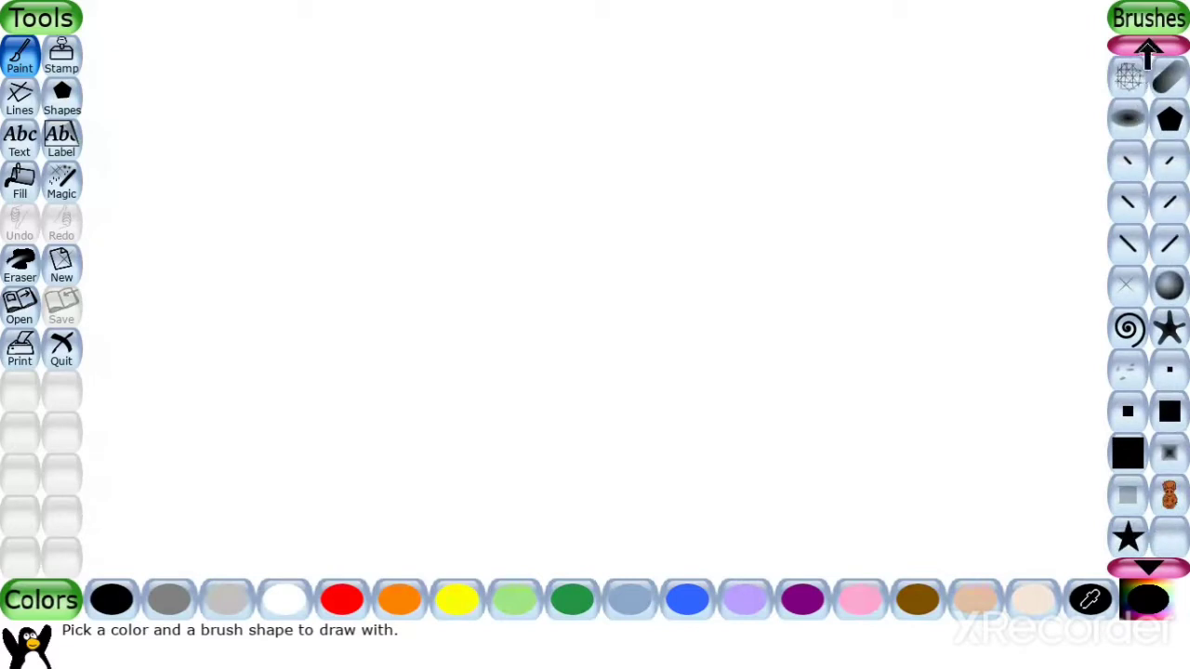
pyautogui.click(1148, 48)
pyautogui.click(1150, 49)
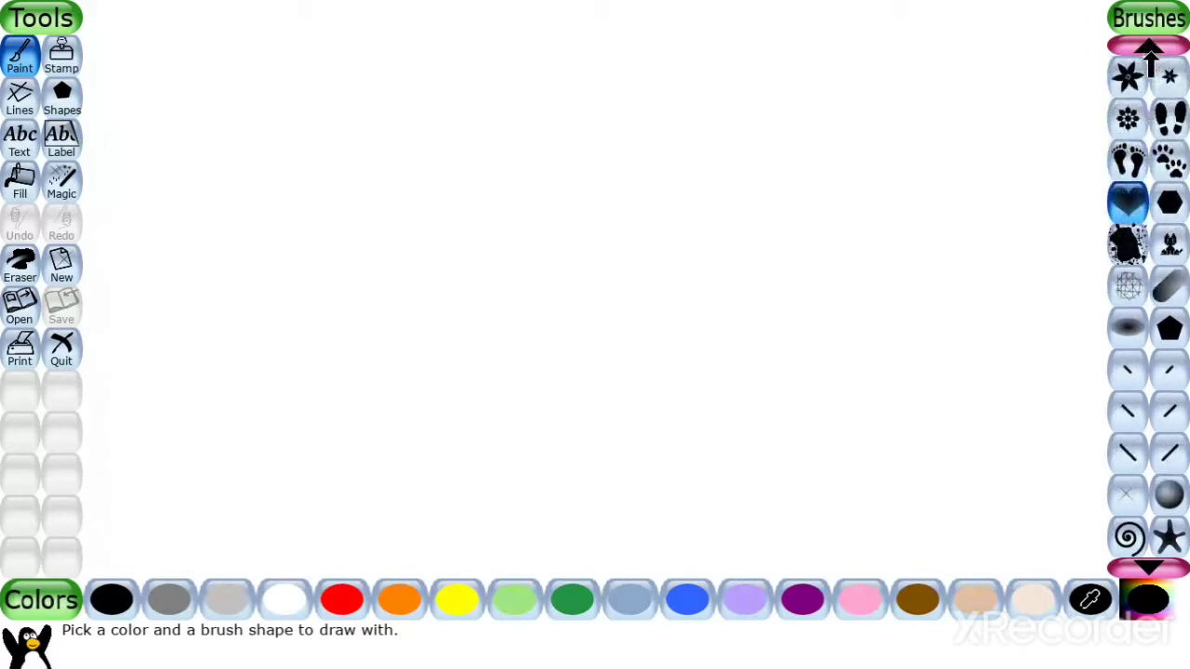
pyautogui.click(1150, 48)
pyautogui.click(1150, 49)
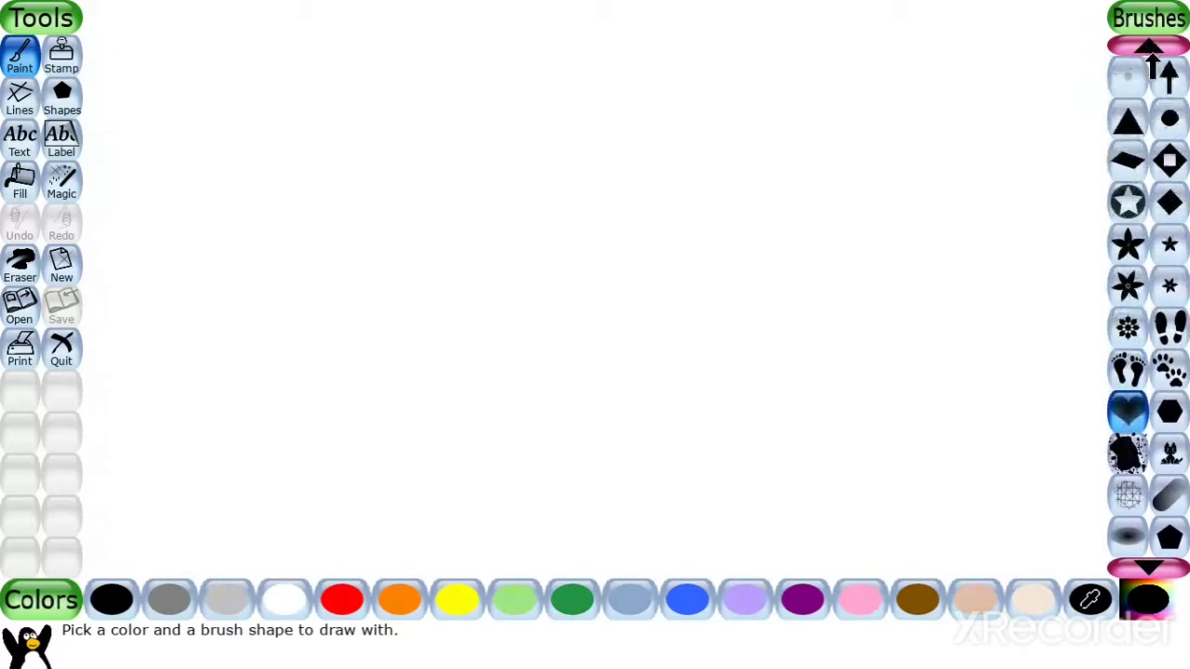
pyautogui.click(1149, 48)
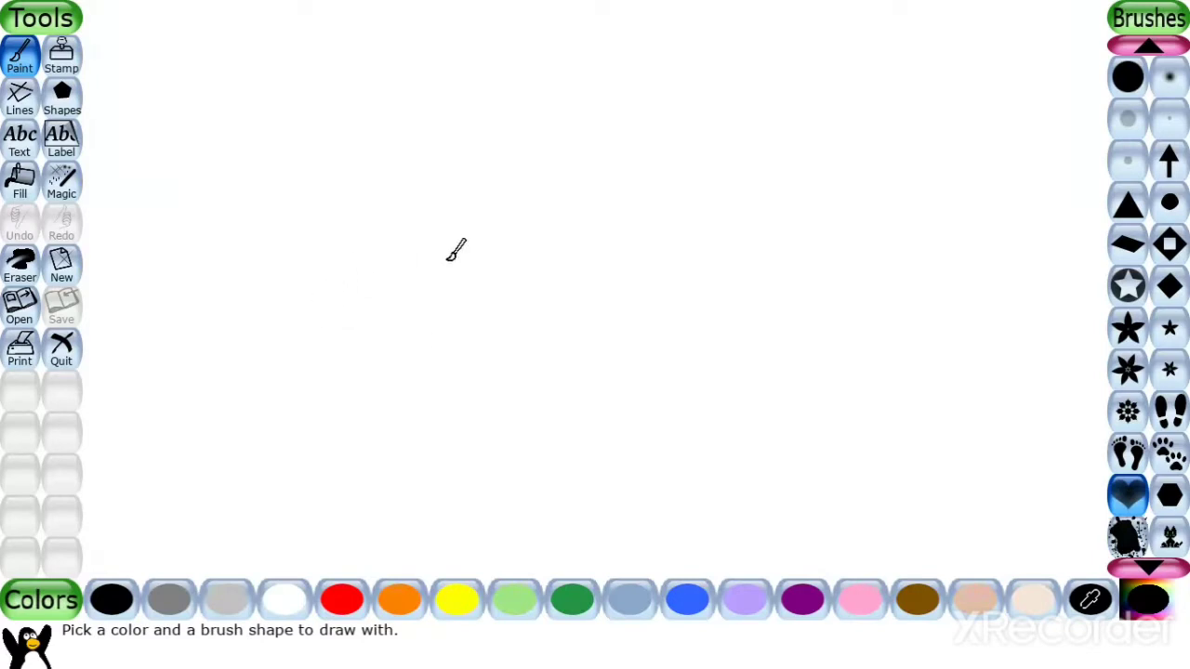
# Start a new drawing from the airplane-and-cloud colouring template
pyautogui.click(62, 268)
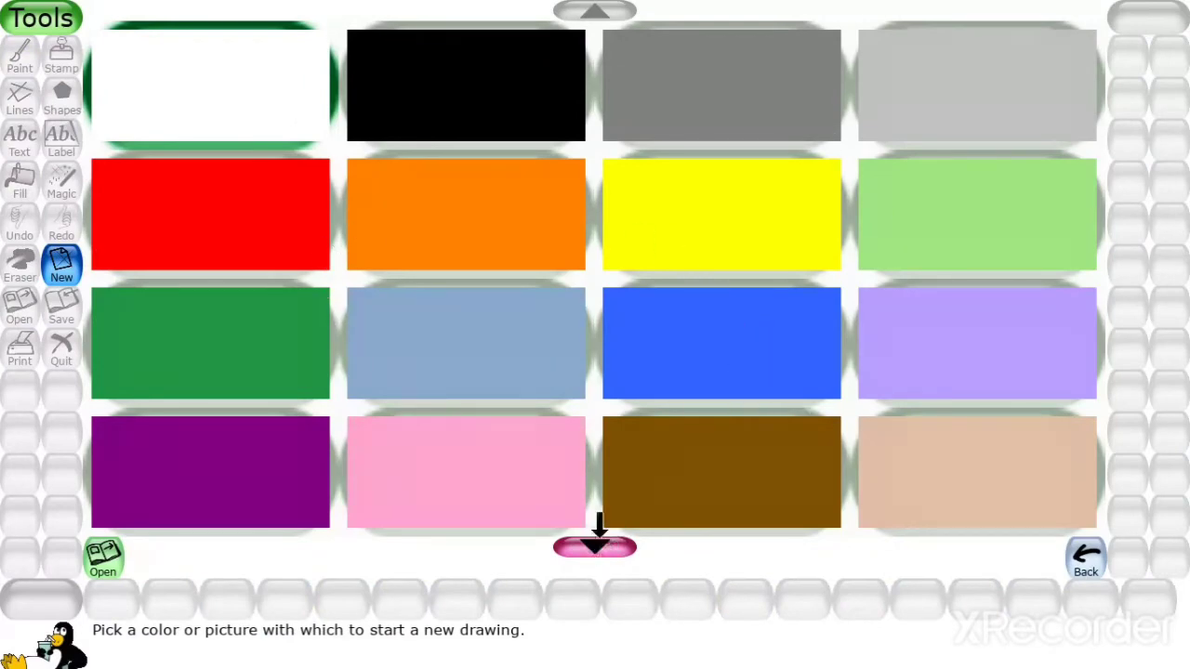
pyautogui.click(595, 545)
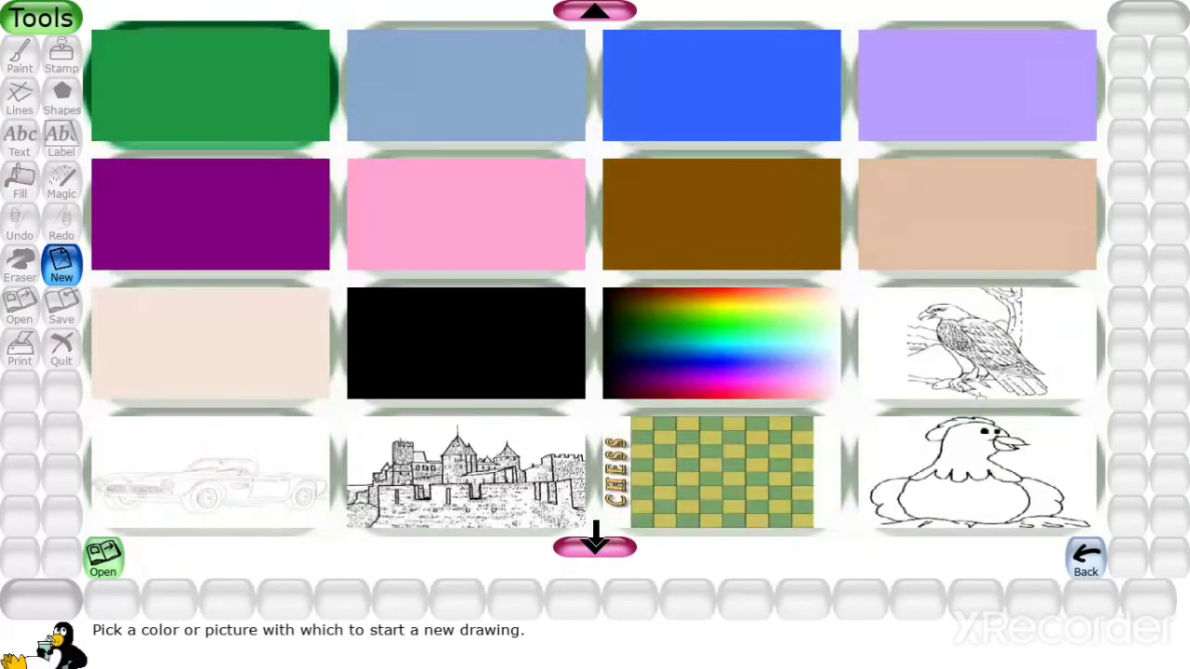
pyautogui.click(596, 539)
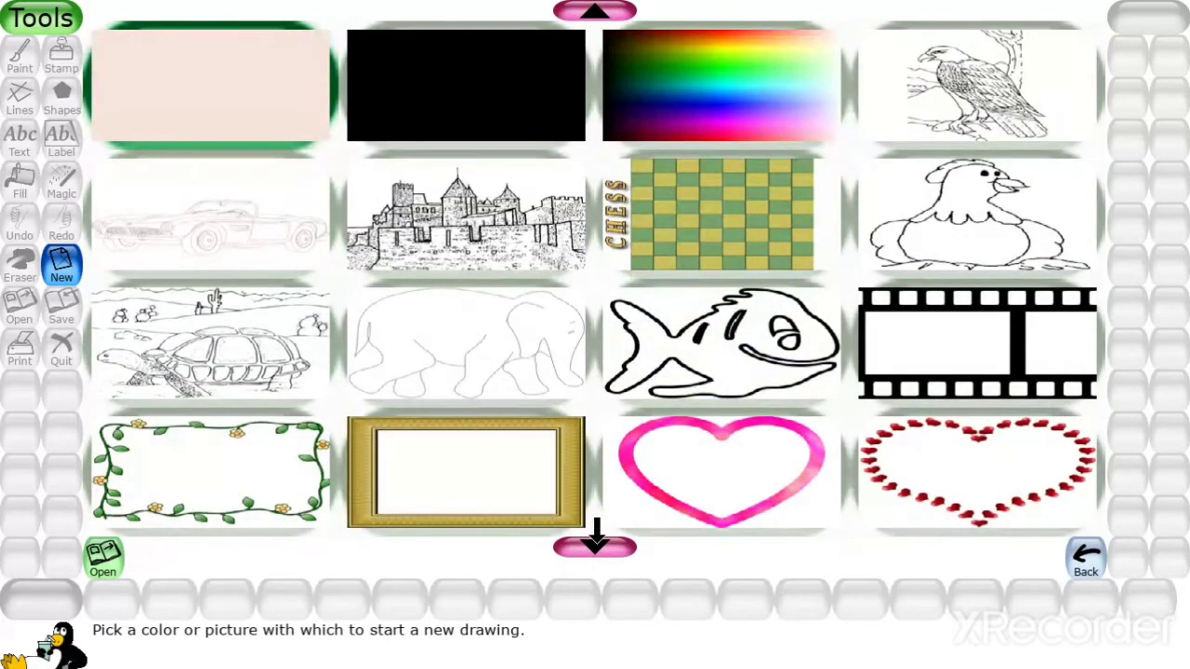
pyautogui.click(595, 539)
pyautogui.click(595, 539)
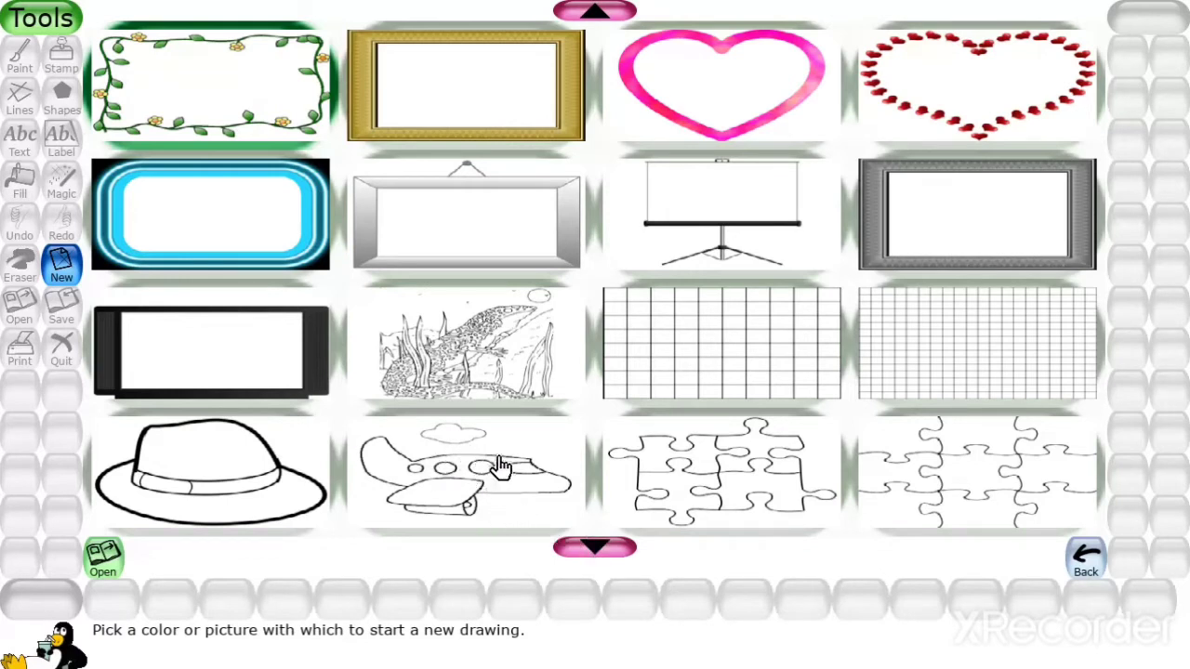
pyautogui.click(468, 479)
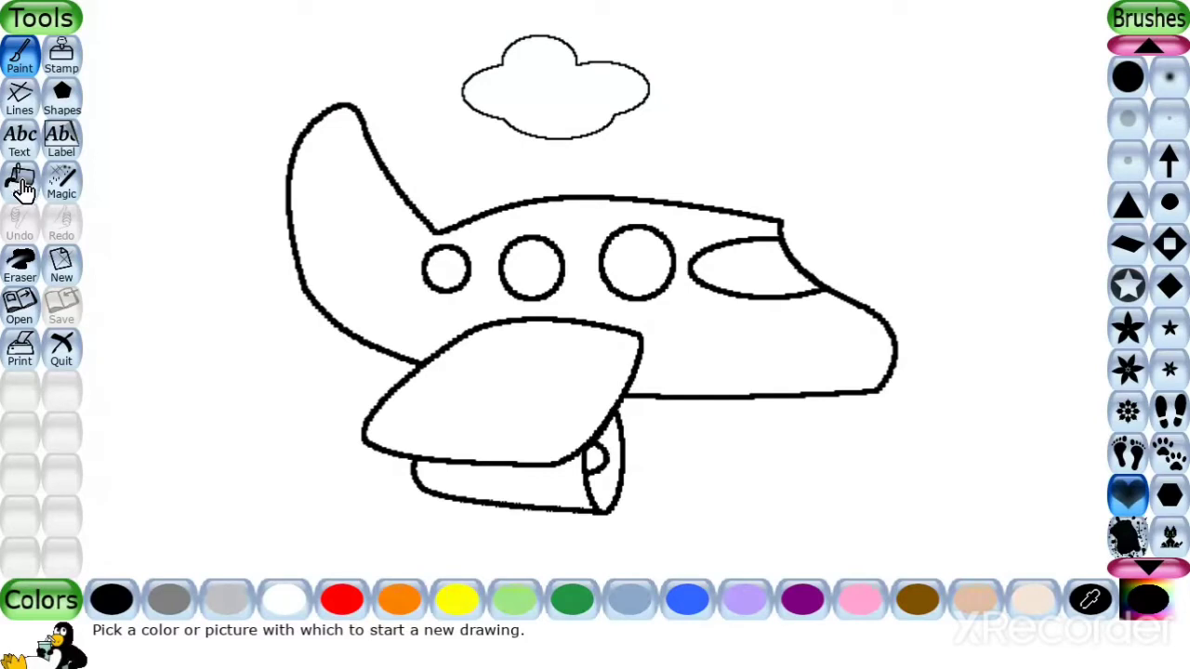
# With the Fill tool, colour the wing dark green and the body and tail red
pyautogui.click(23, 189)
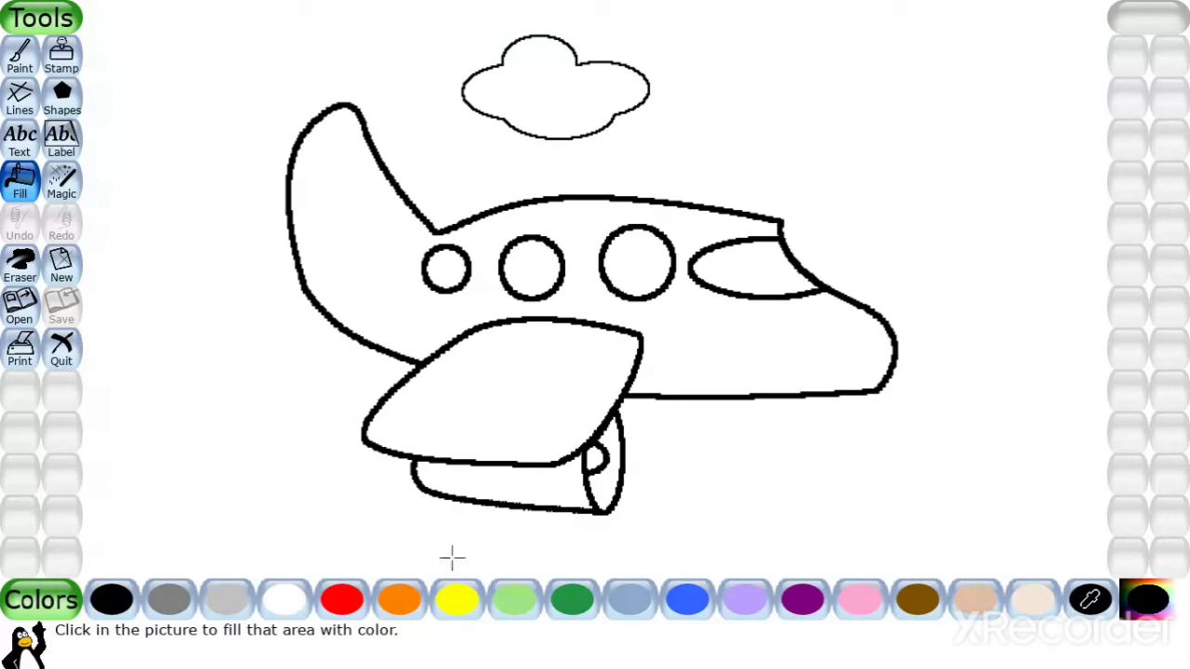
pyautogui.click(572, 602)
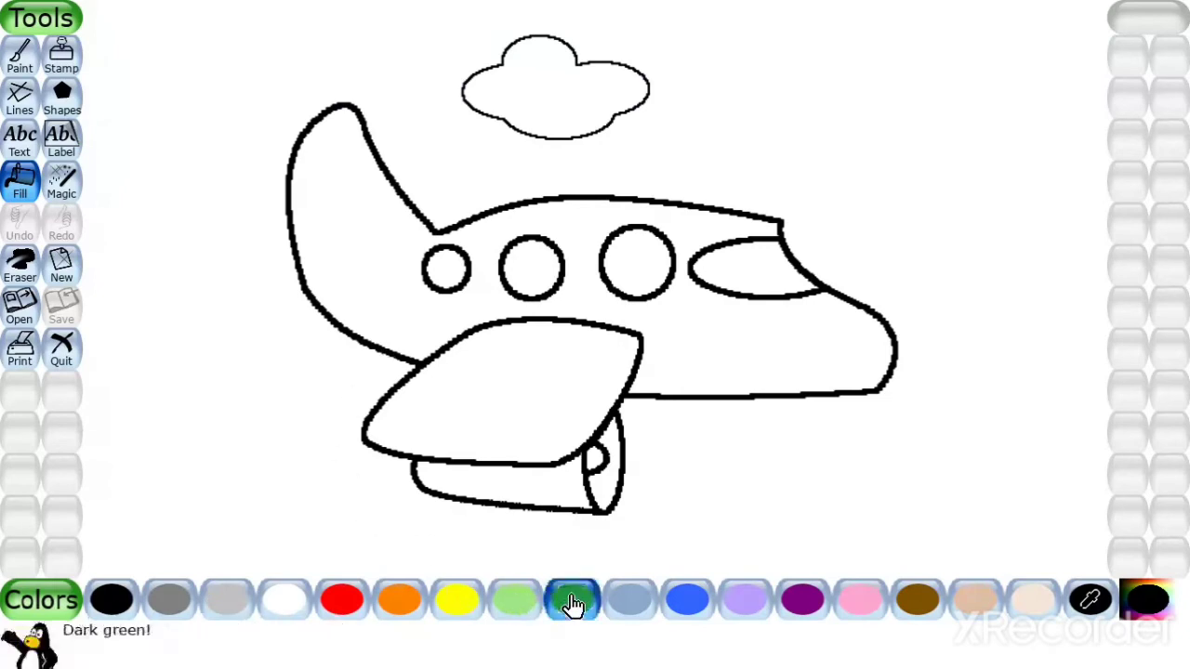
pyautogui.click(516, 406)
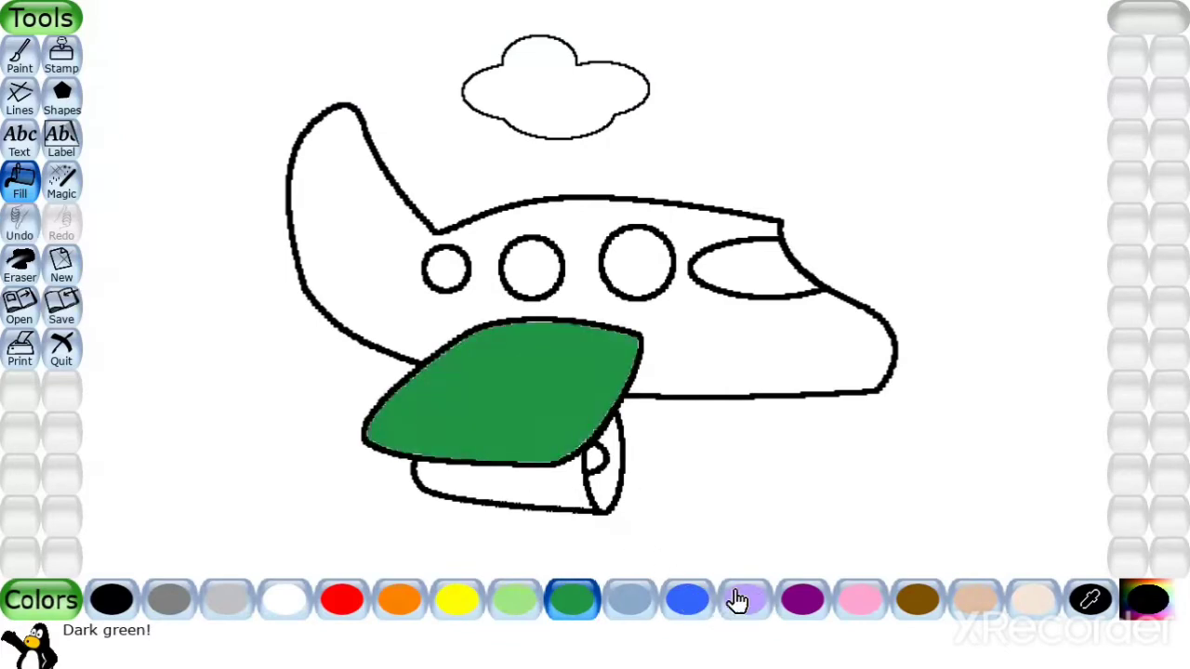
pyautogui.click(344, 602)
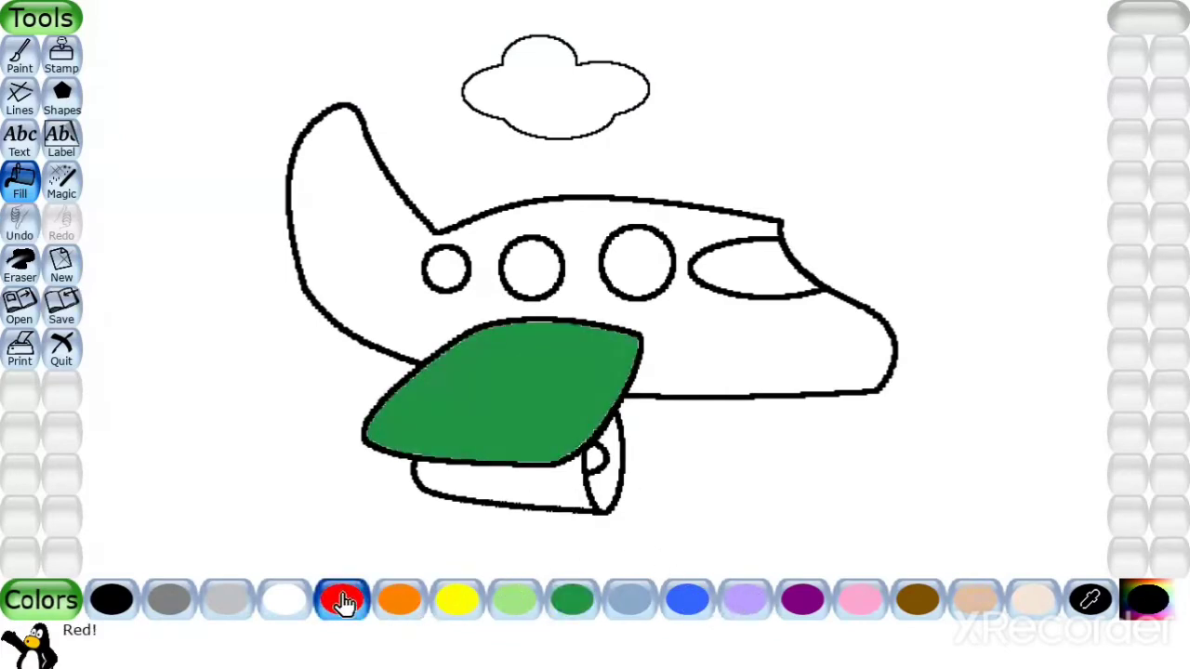
pyautogui.click(732, 350)
# Fill the three round windows, cockpit window and engine yellow
pyautogui.click(463, 604)
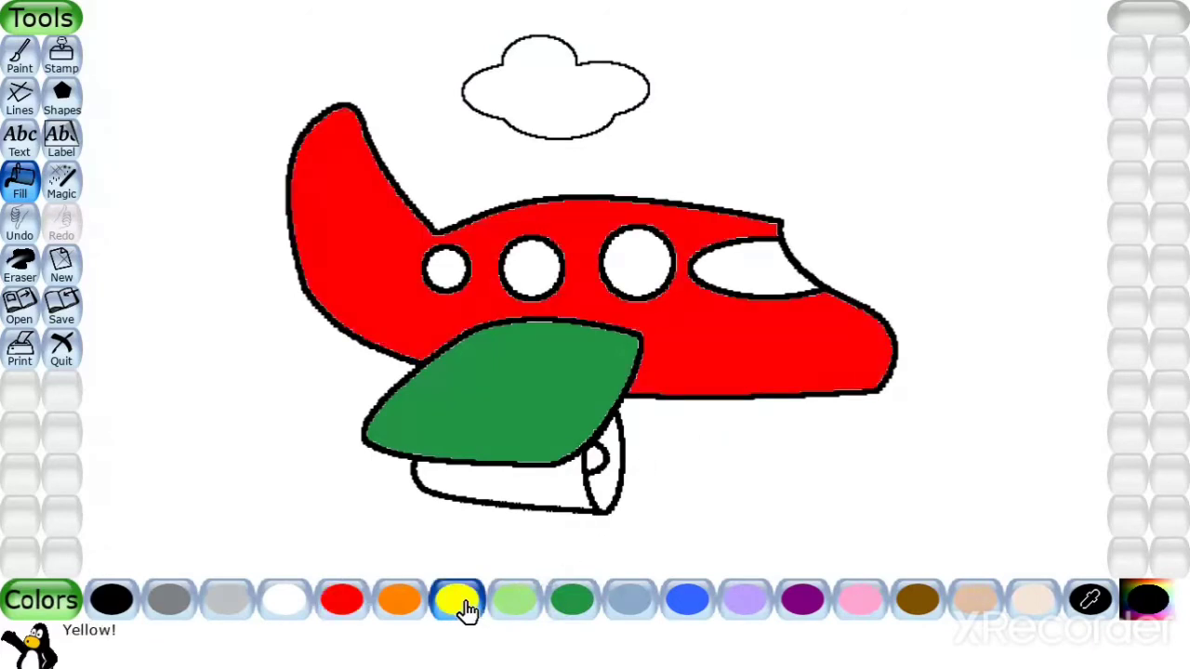
pyautogui.click(450, 279)
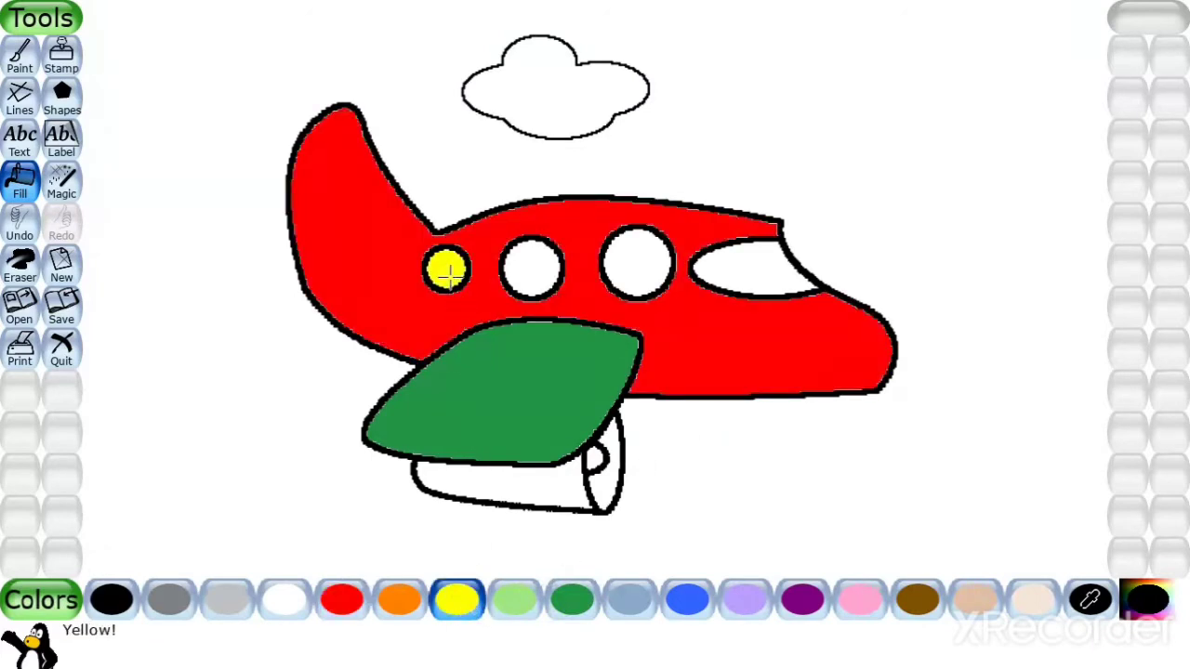
pyautogui.click(533, 271)
pyautogui.click(637, 264)
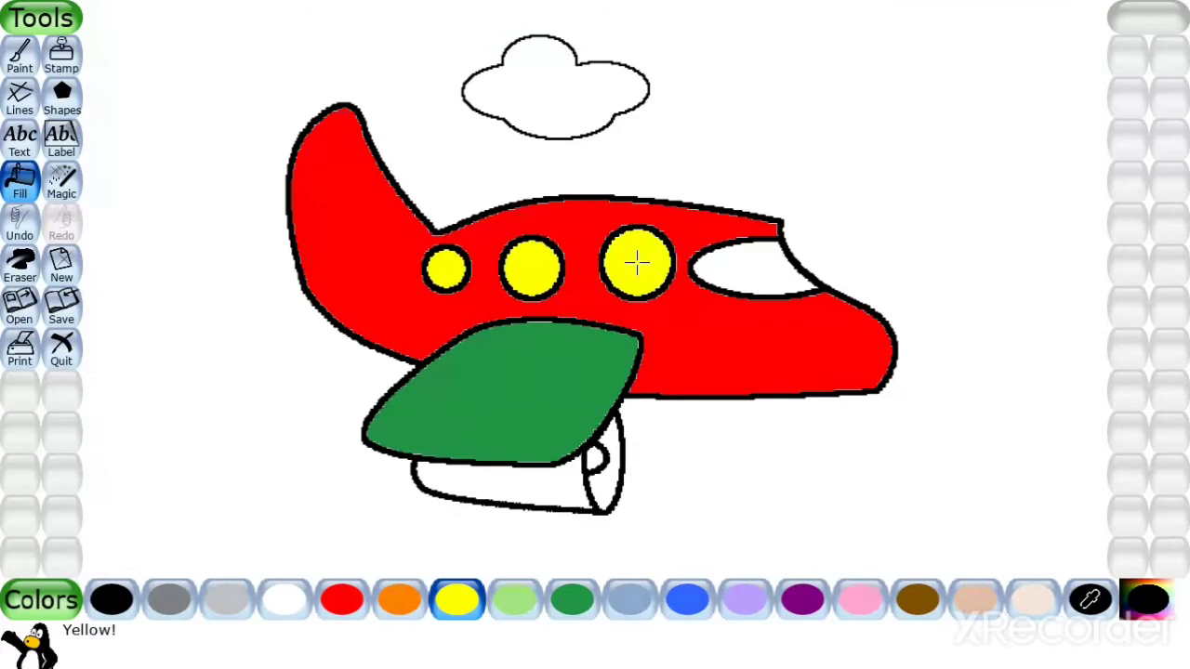
pyautogui.click(768, 264)
pyautogui.click(555, 493)
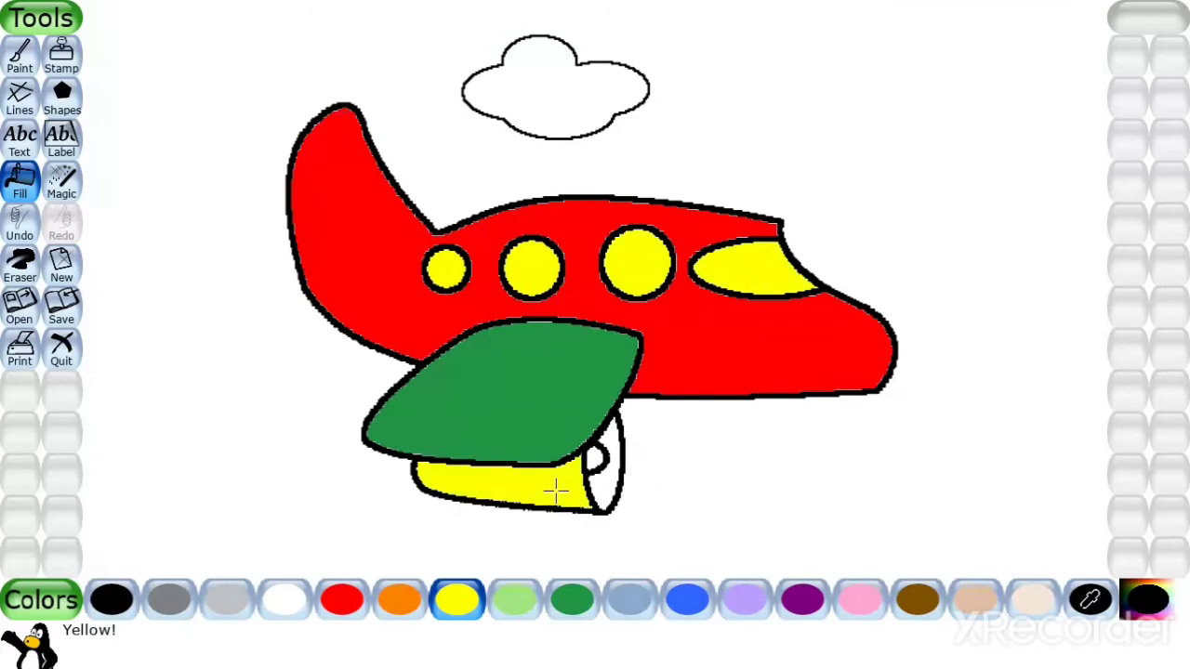
pyautogui.click(612, 479)
# Fill the engine-front spot red, the cloud sky blue and the background pink
pyautogui.click(351, 599)
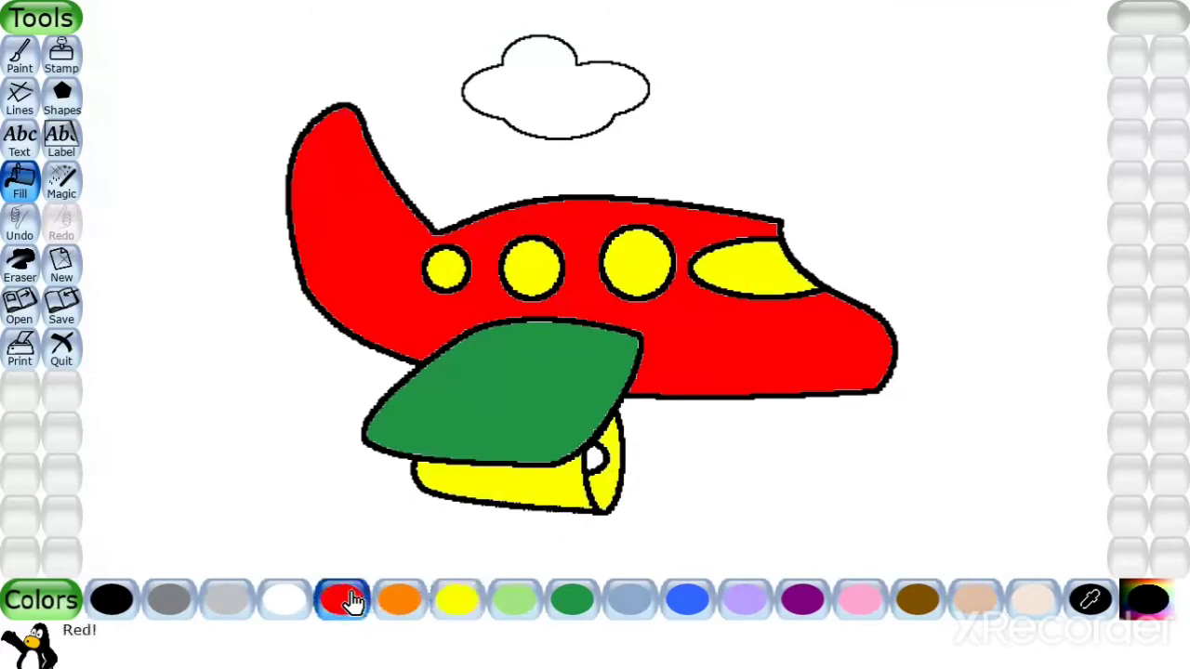
pyautogui.click(595, 458)
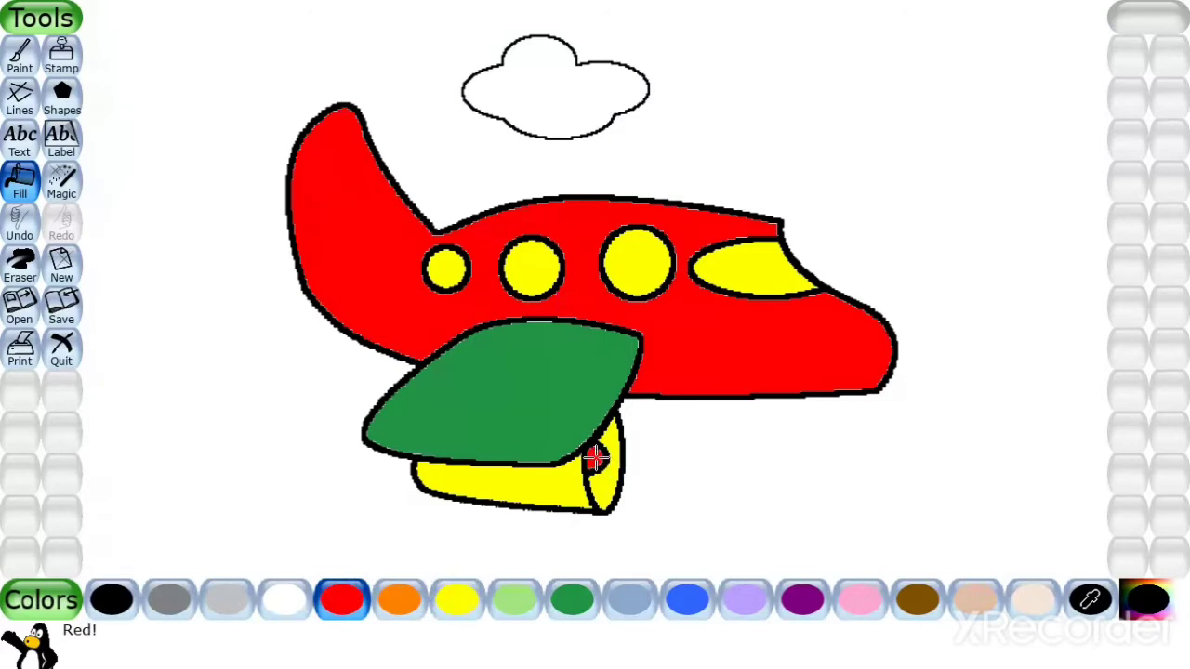
pyautogui.click(632, 602)
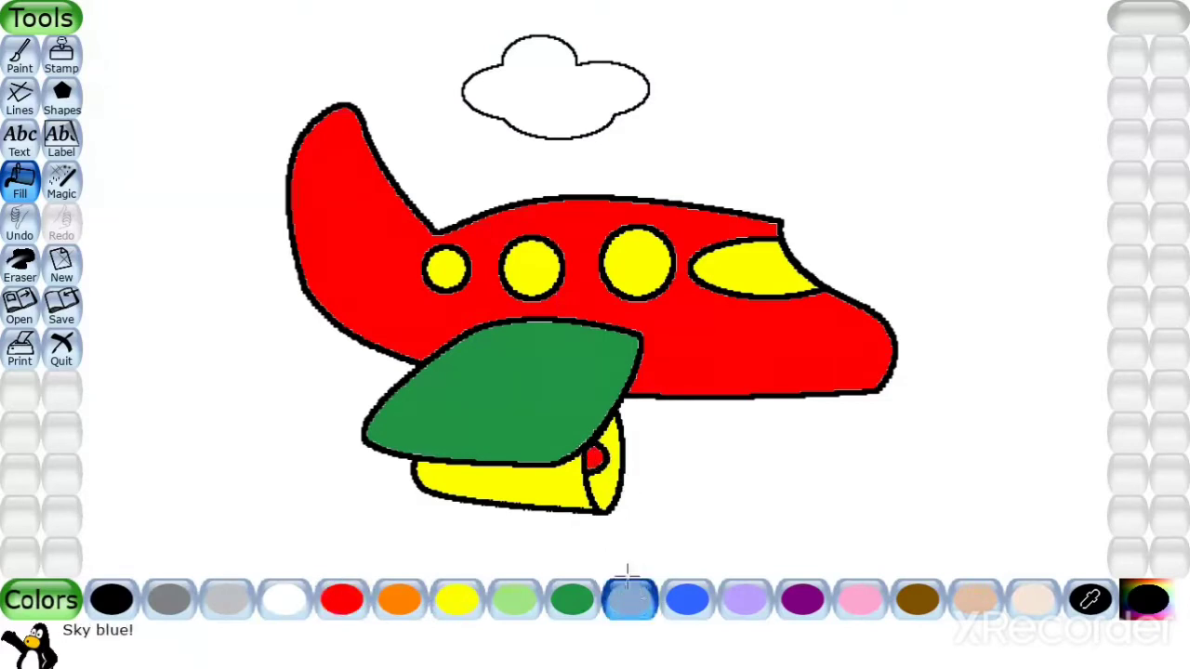
pyautogui.click(570, 114)
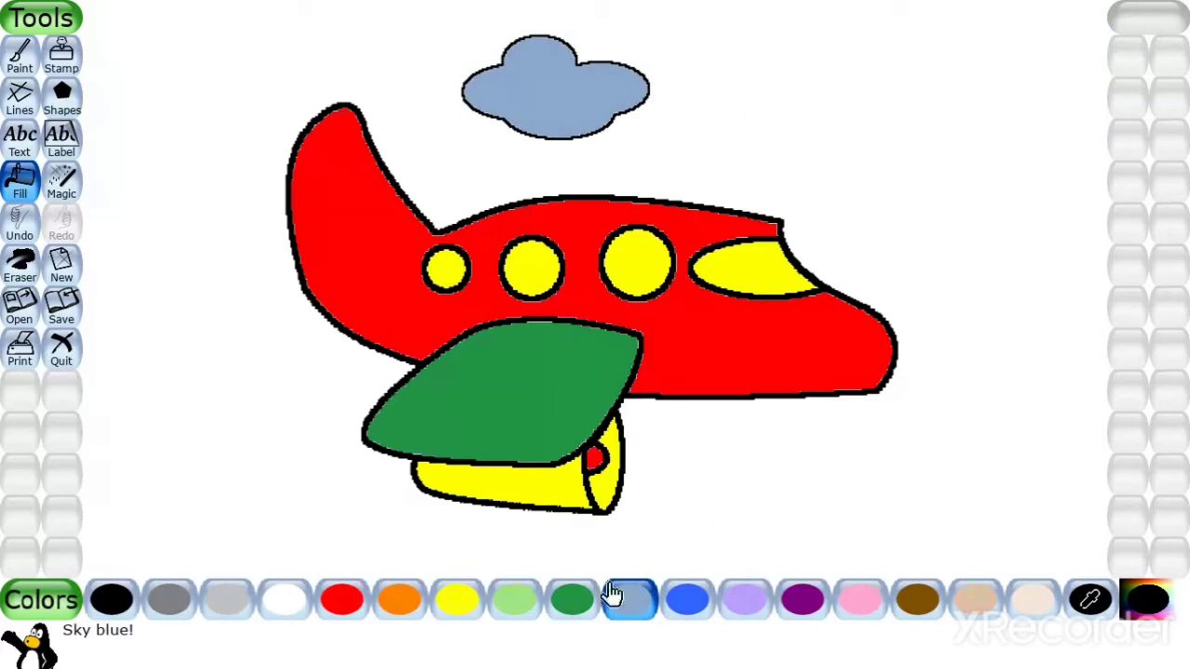
pyautogui.click(857, 606)
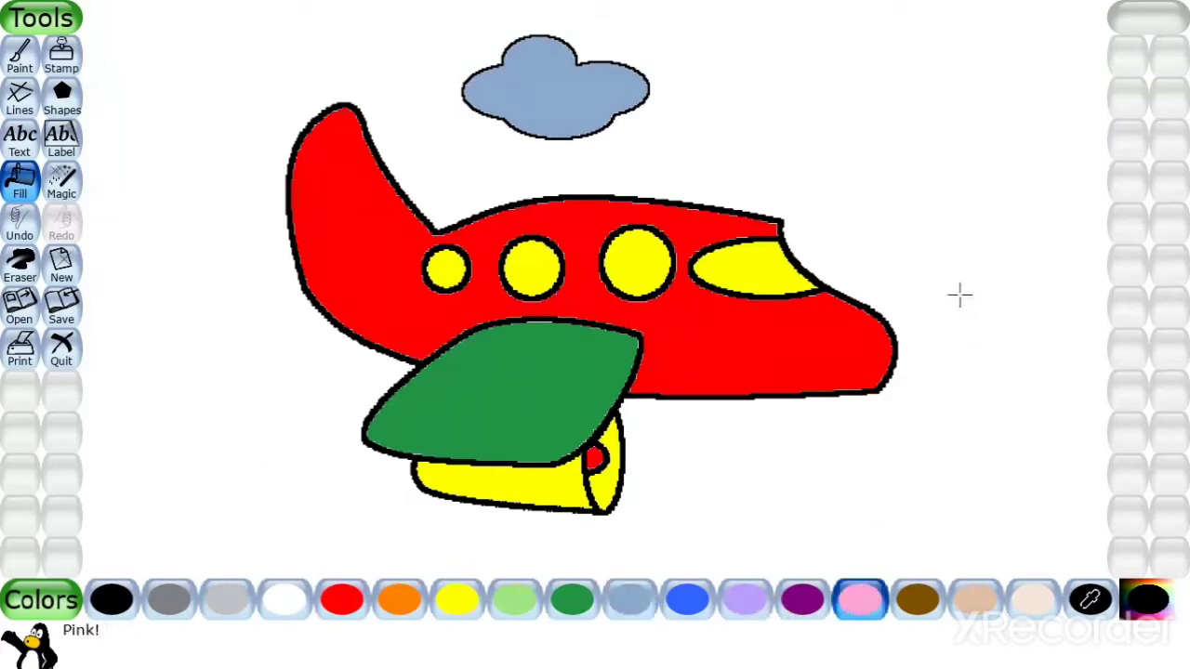
pyautogui.click(922, 212)
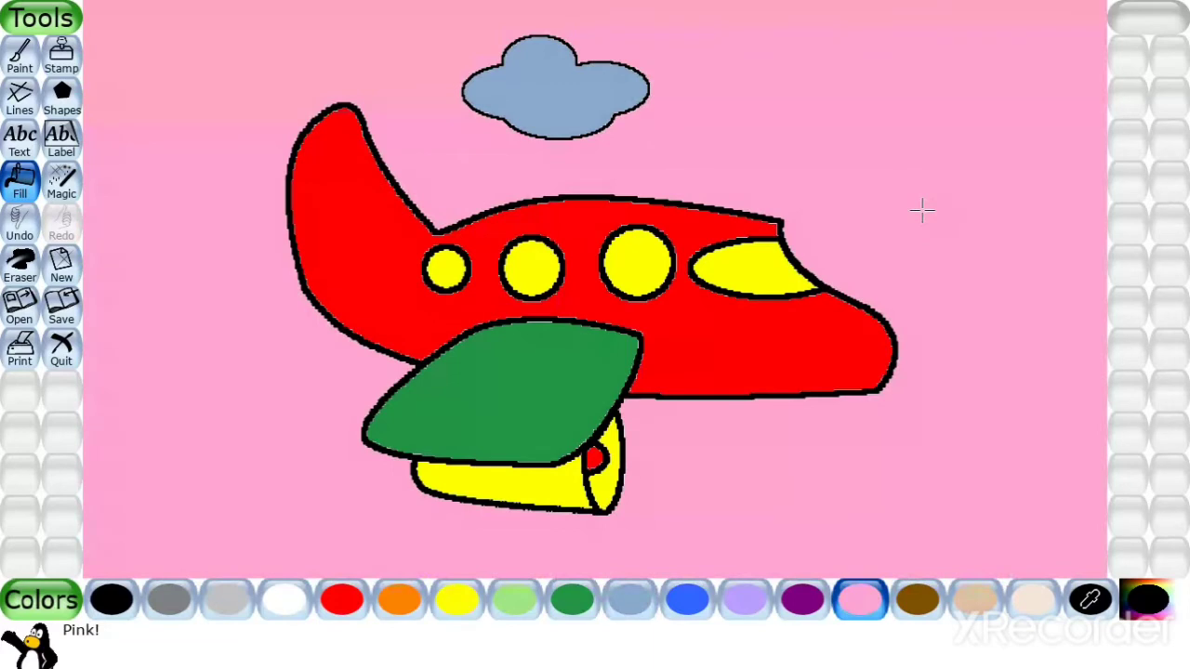
# Save the pink airplane picture and start a new plain white canvas
pyautogui.click(62, 312)
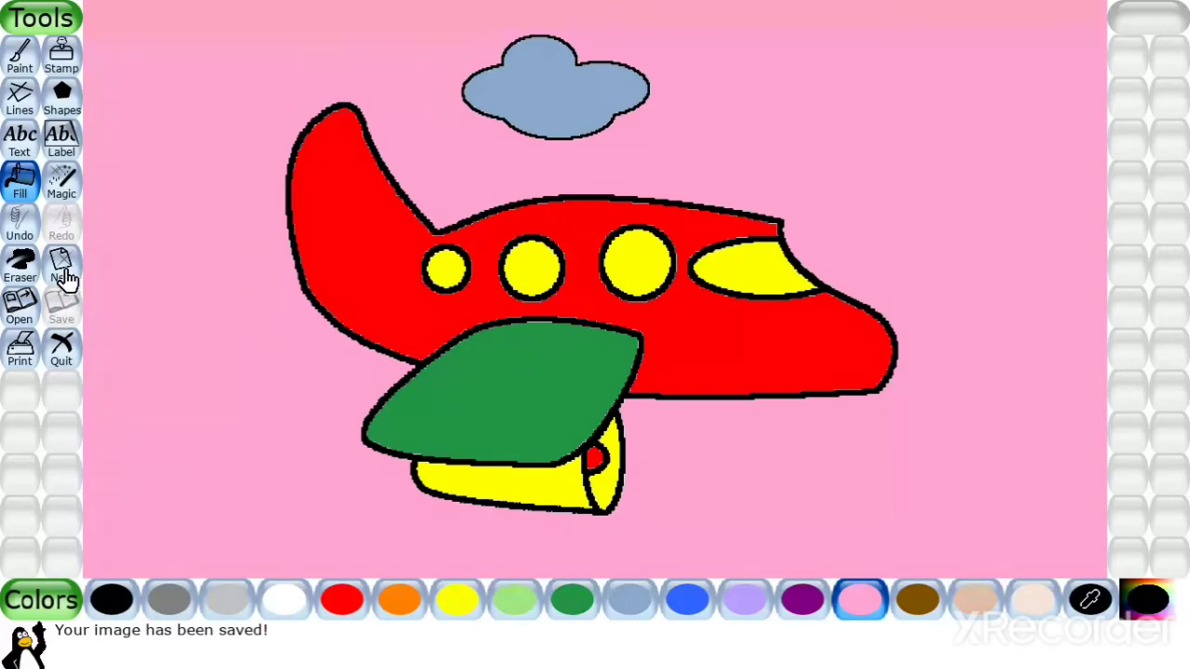
pyautogui.click(65, 270)
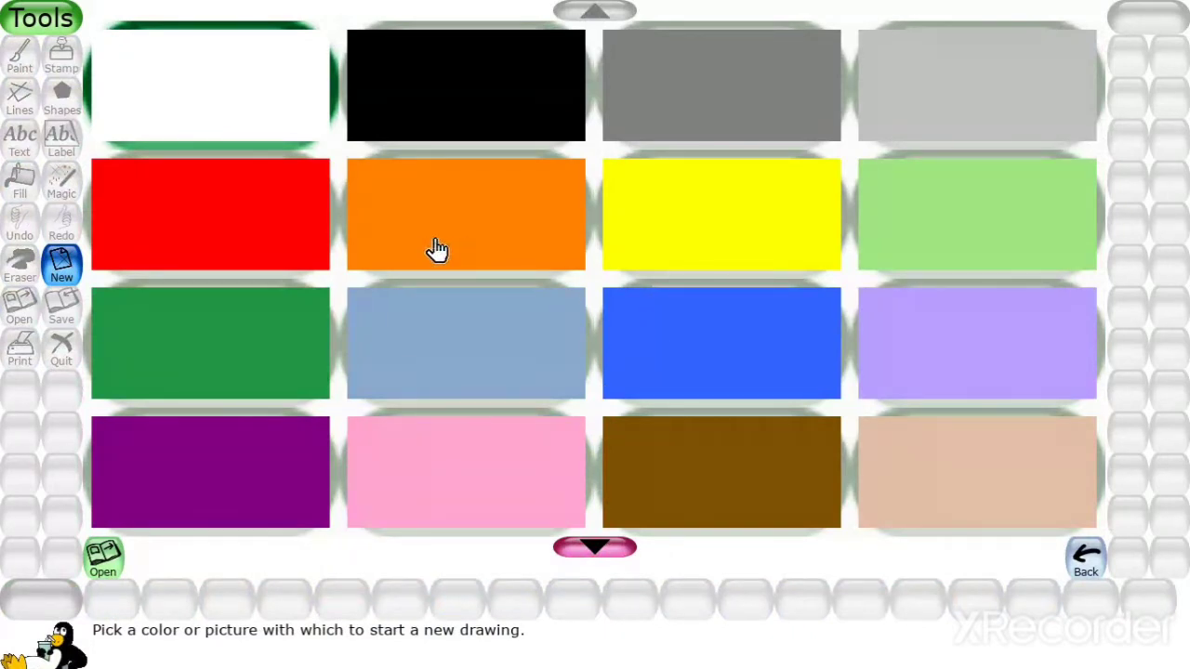
pyautogui.click(220, 105)
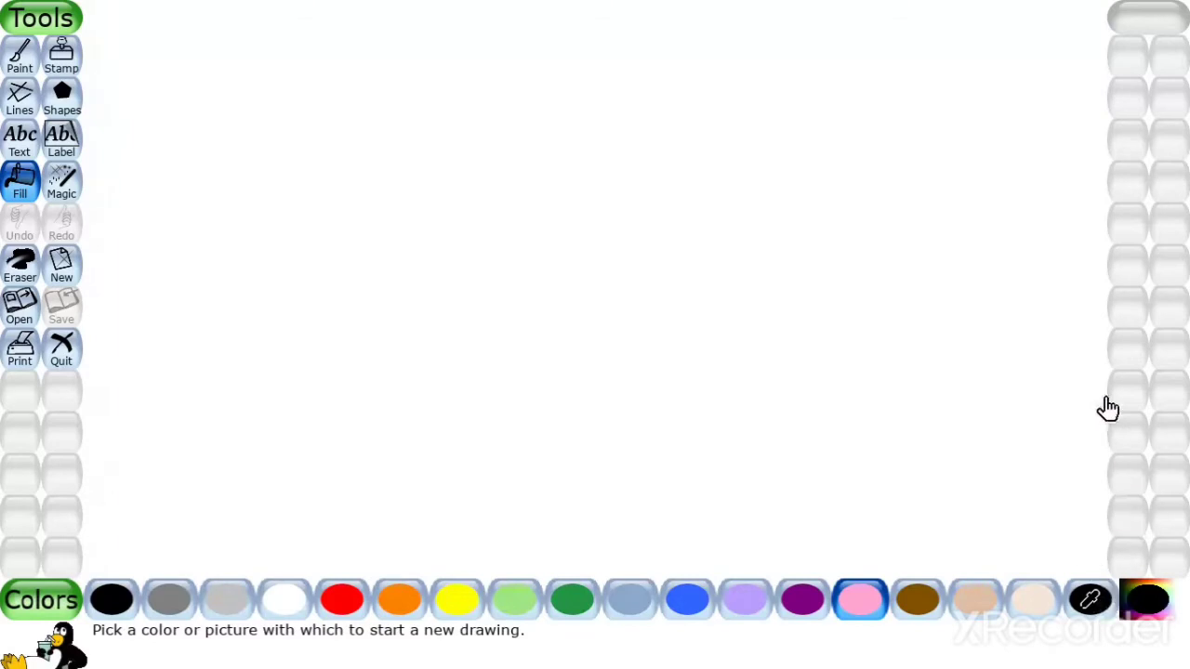
# Draw a thick red diagonal straight line using the Lines tool and a round brush
pyautogui.click(19, 100)
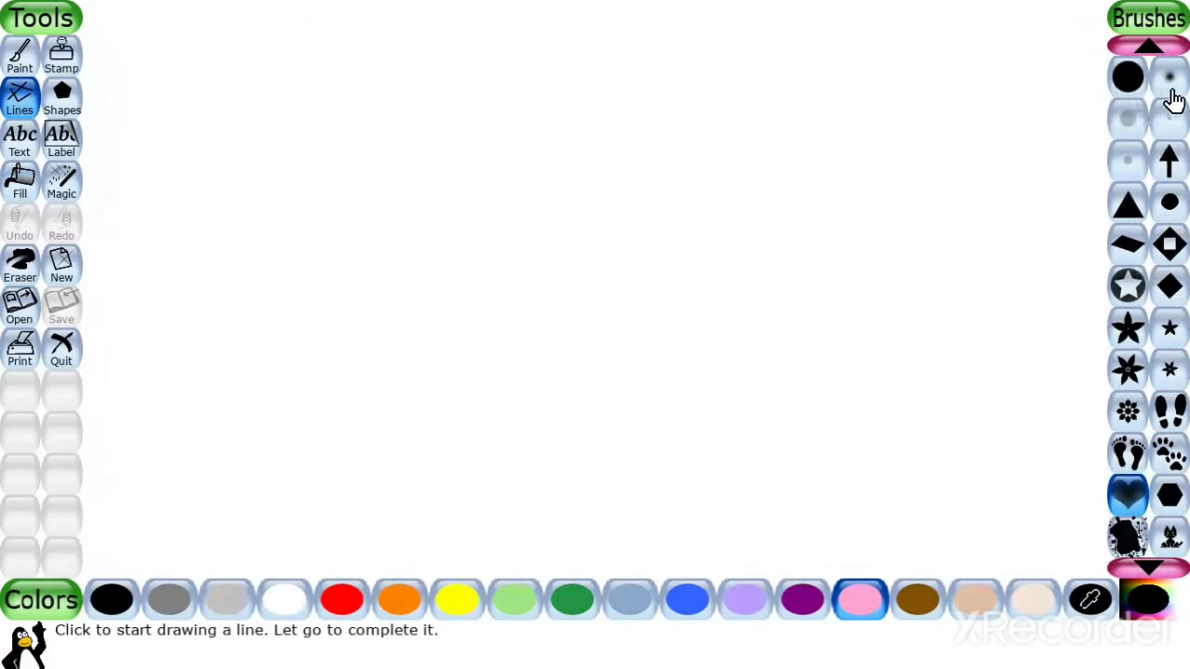
pyautogui.click(1173, 210)
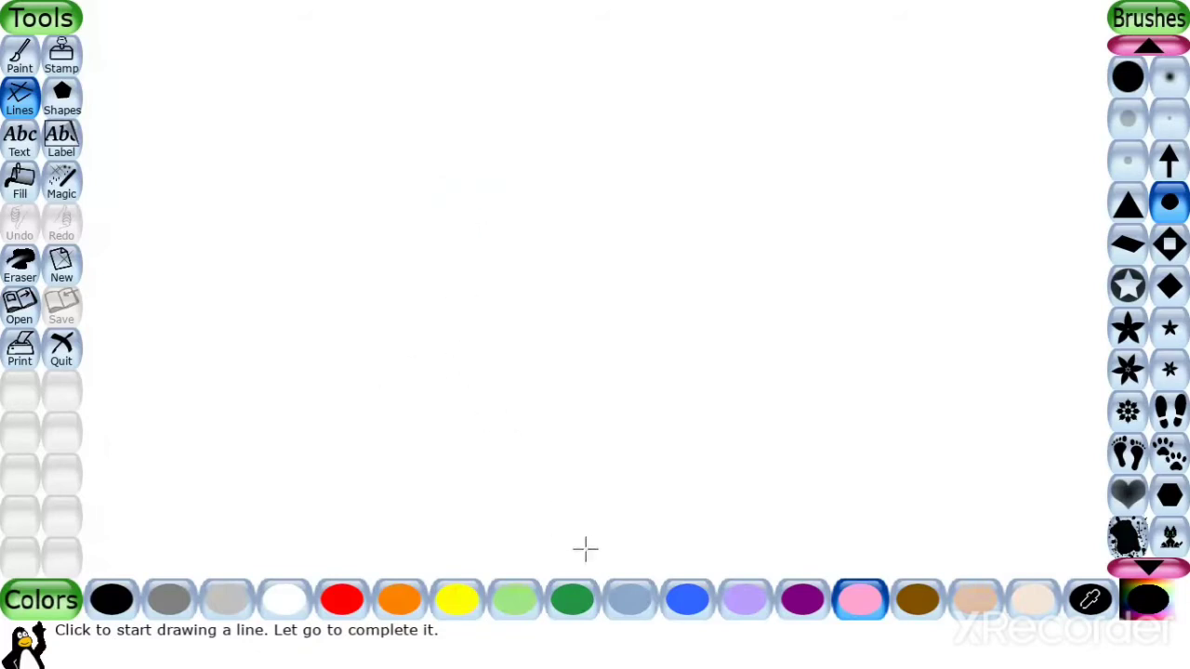
pyautogui.click(344, 602)
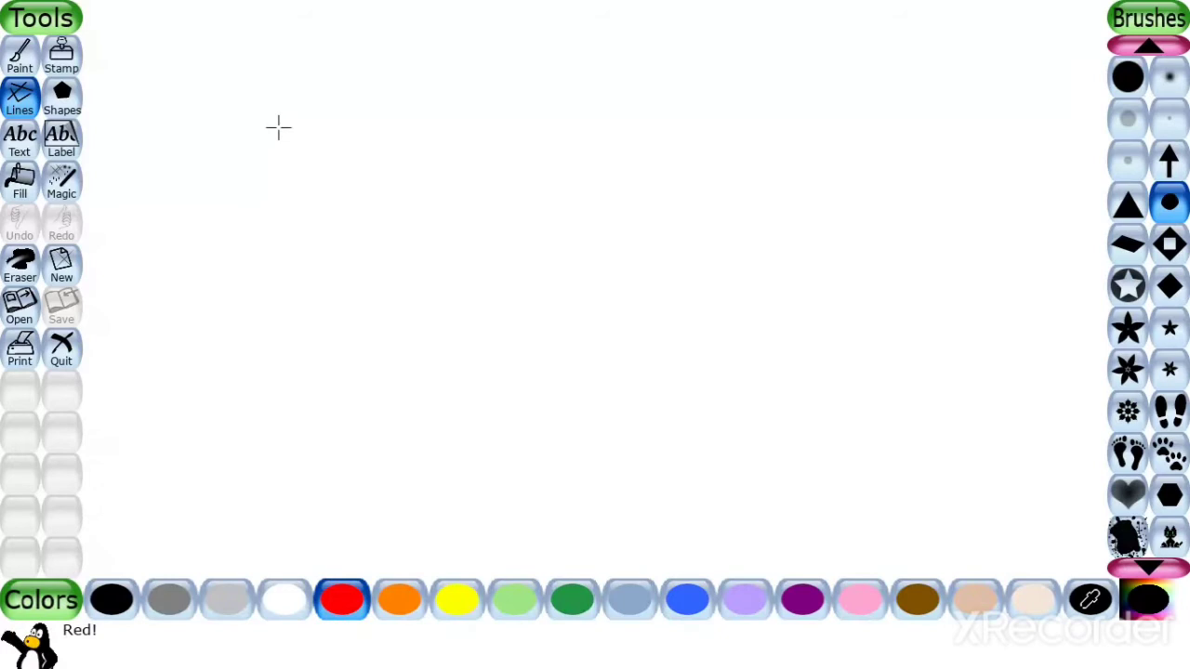
pyautogui.moveTo(278, 127); pyautogui.dragTo(559, 410)
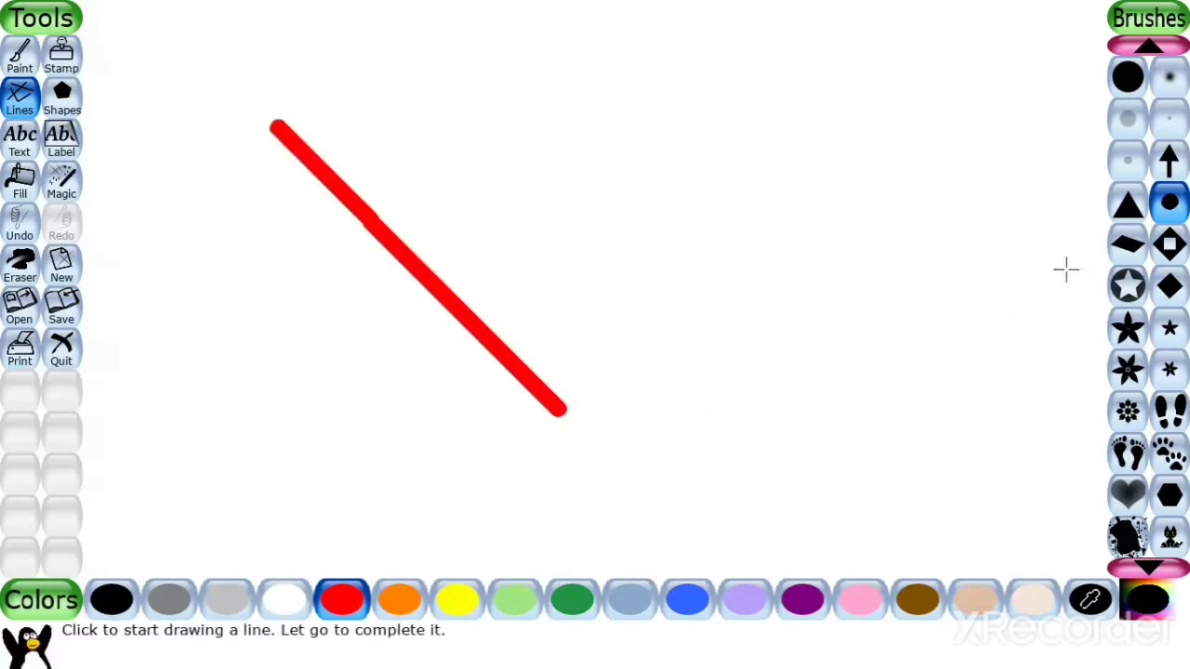
pyautogui.click(1132, 217)
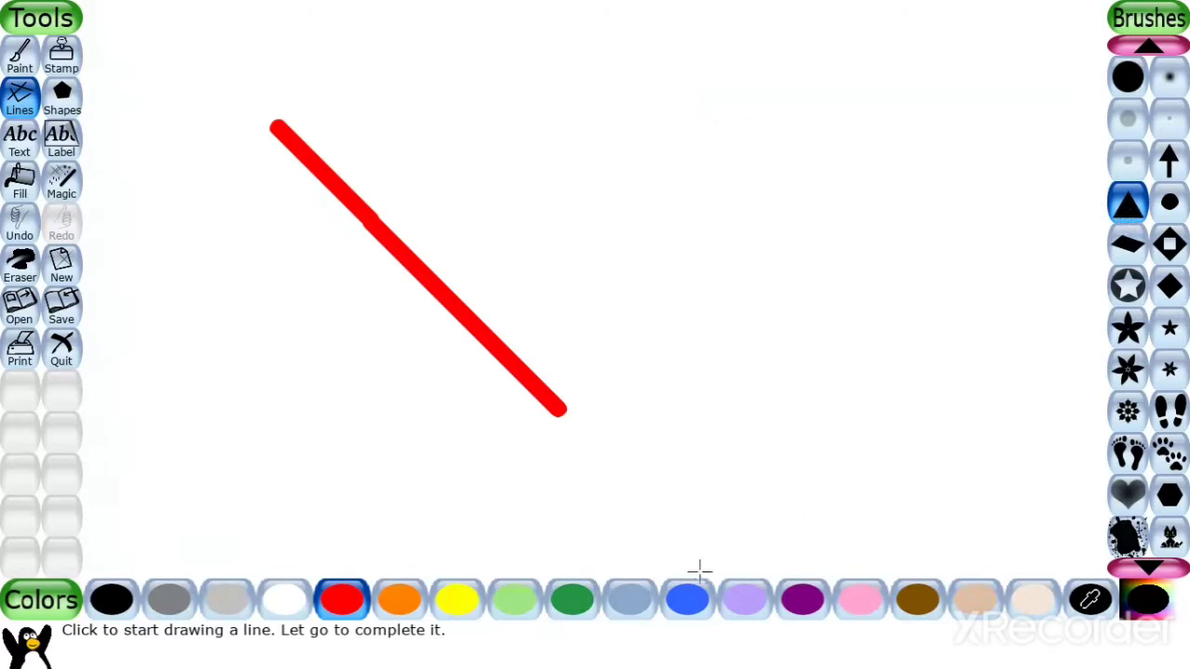
# Draw a vertical column of green triangles and a row of brown footprints
pyautogui.click(576, 606)
pyautogui.moveTo(723, 84)
pyautogui.mouseDown()
pyautogui.moveTo(744, 340)
pyautogui.moveTo(729, 454)
pyautogui.mouseUp()
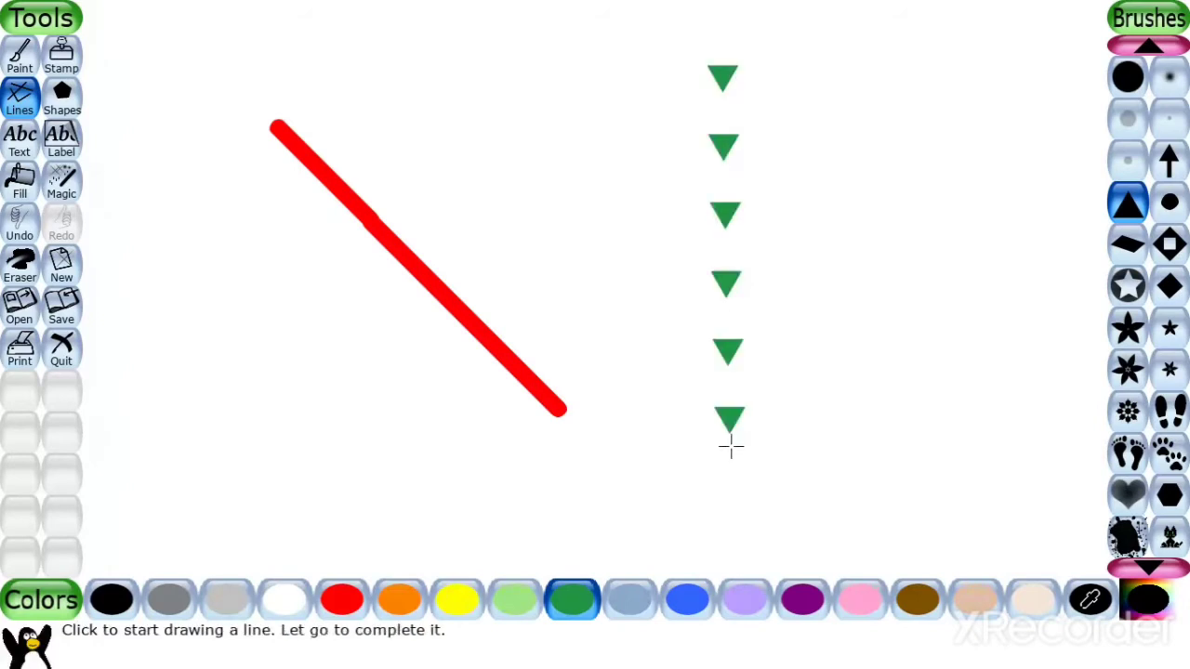
pyautogui.click(1127, 453)
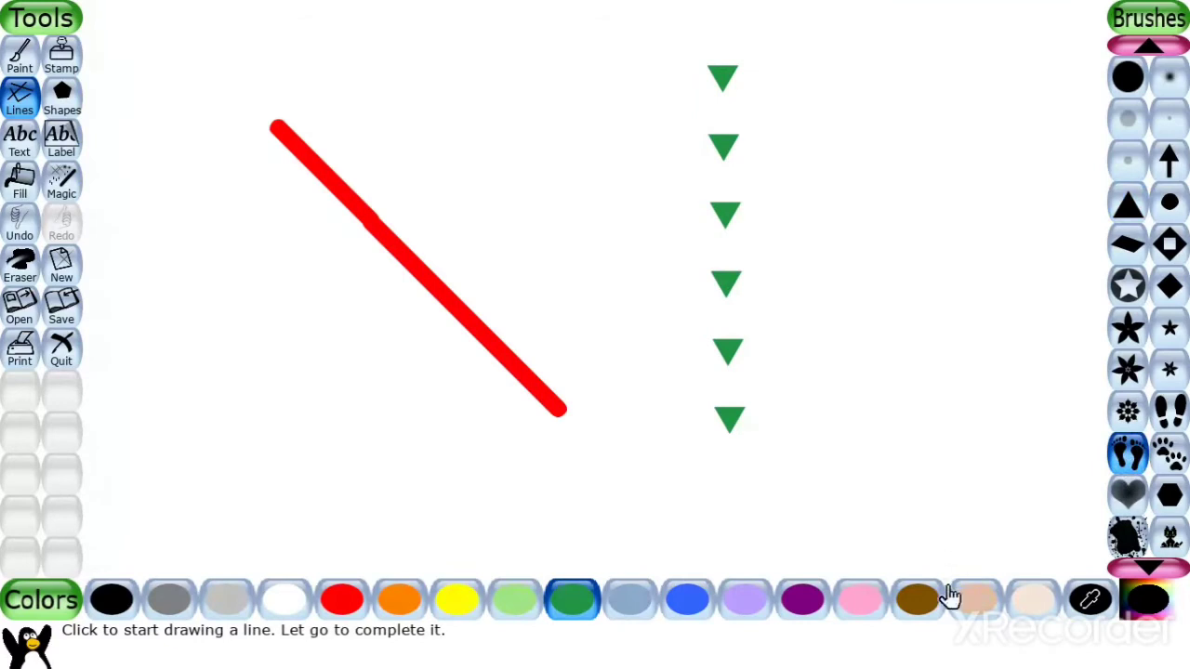
pyautogui.click(920, 602)
pyautogui.moveTo(830, 187); pyautogui.dragTo(1057, 189)
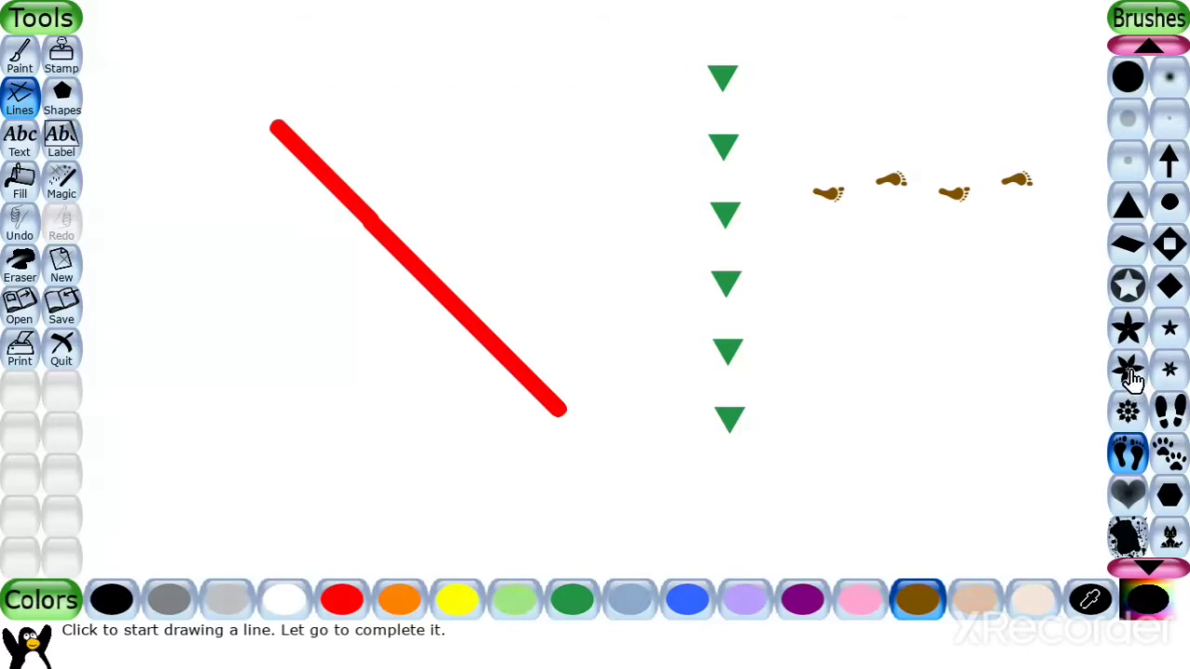
# Draw a brown zigzag vertical line near the left edge with the star brush
pyautogui.click(1131, 374)
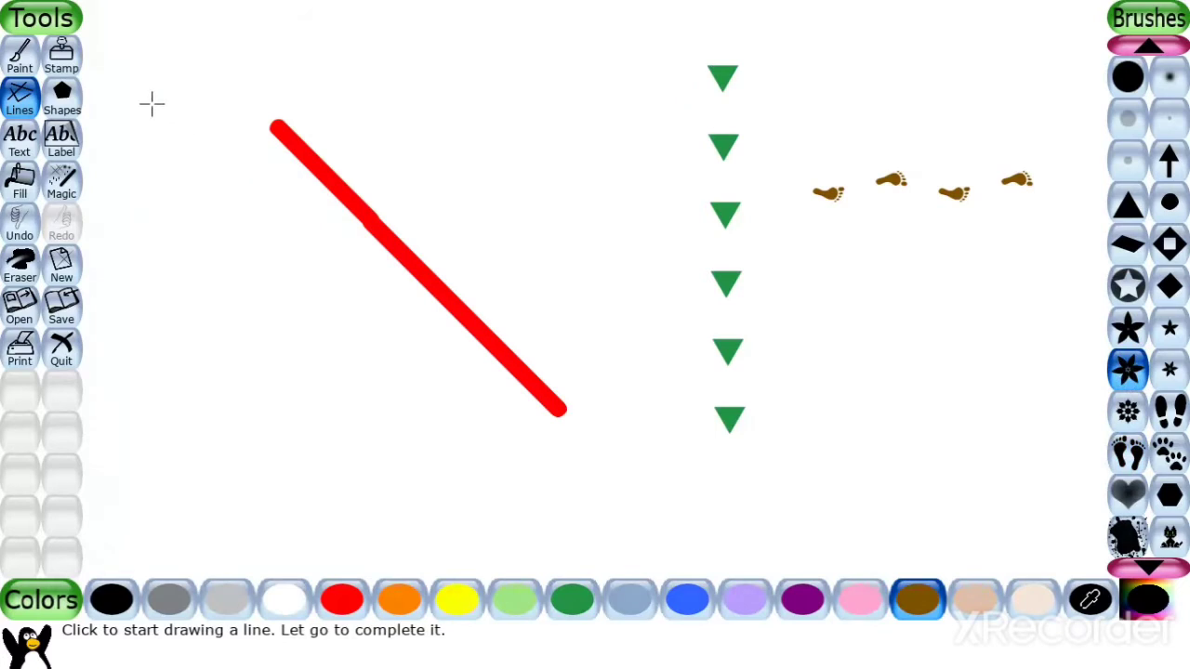
pyautogui.moveTo(161, 80); pyautogui.dragTo(161, 80)
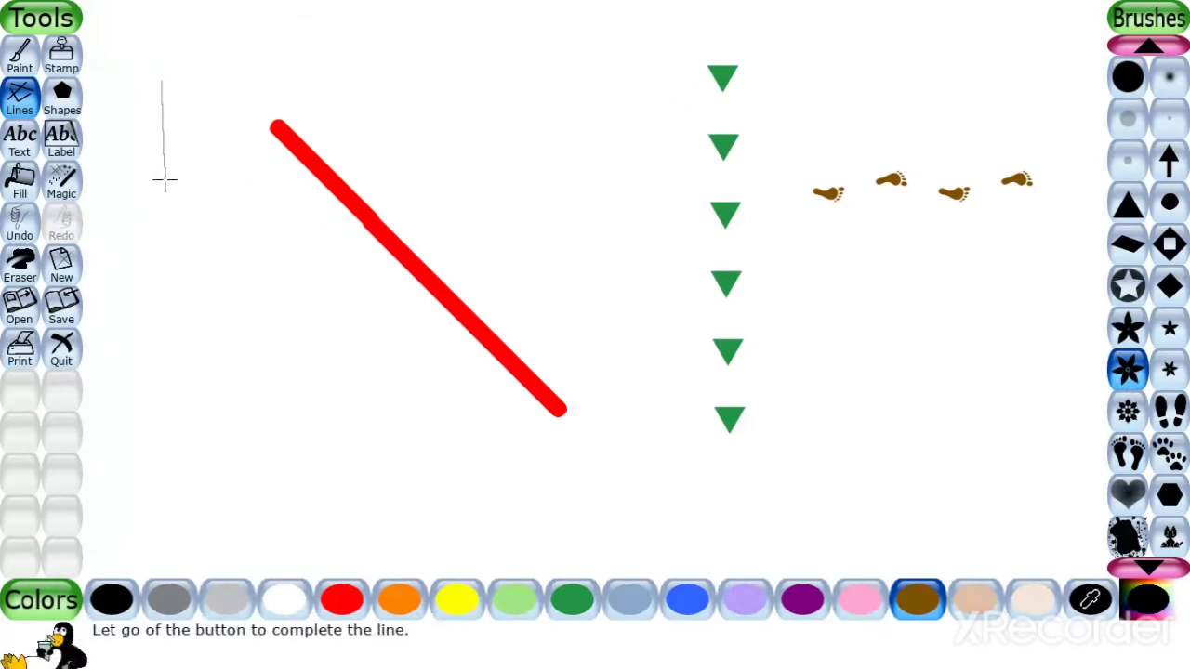
pyautogui.moveTo(164, 230); pyautogui.dragTo(169, 409)
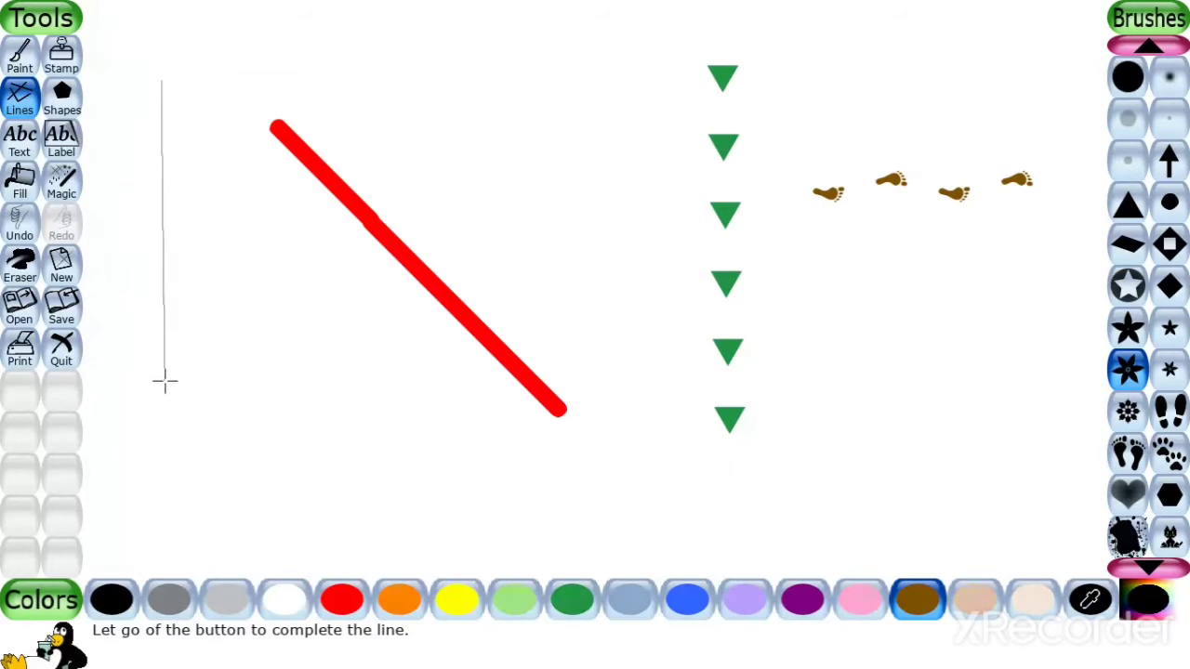
pyautogui.moveTo(169, 439); pyautogui.dragTo(170, 439)
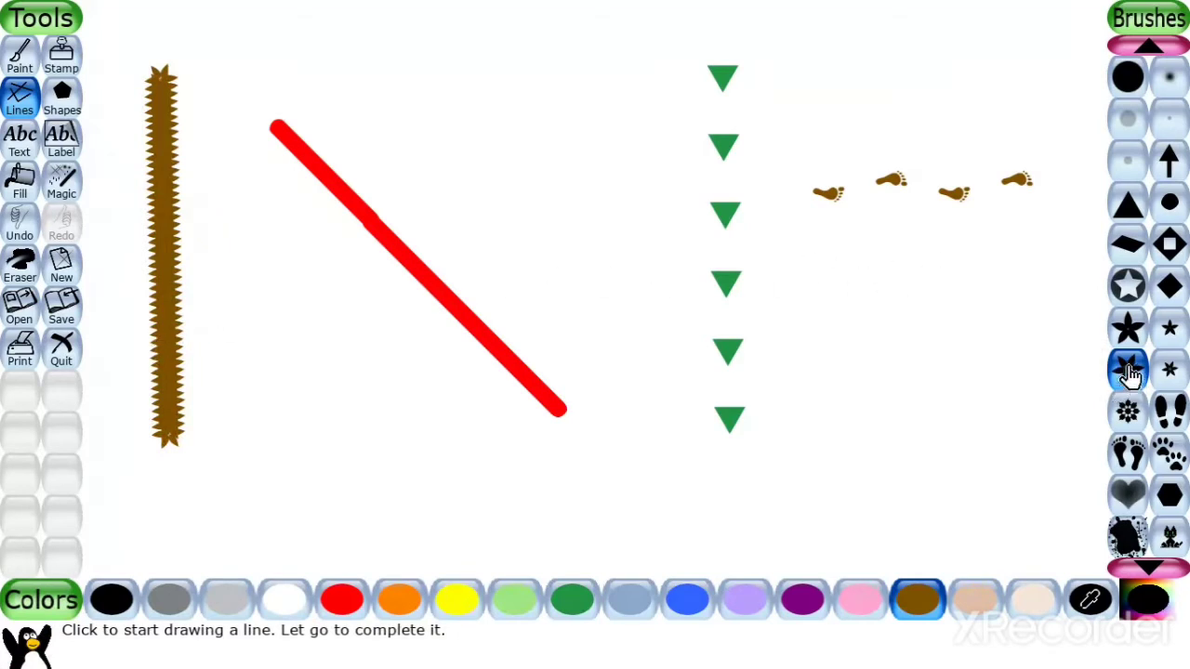
# Stamp small stars in brown, purple, red, orange and dark green
pyautogui.click(588, 165)
pyautogui.click(800, 599)
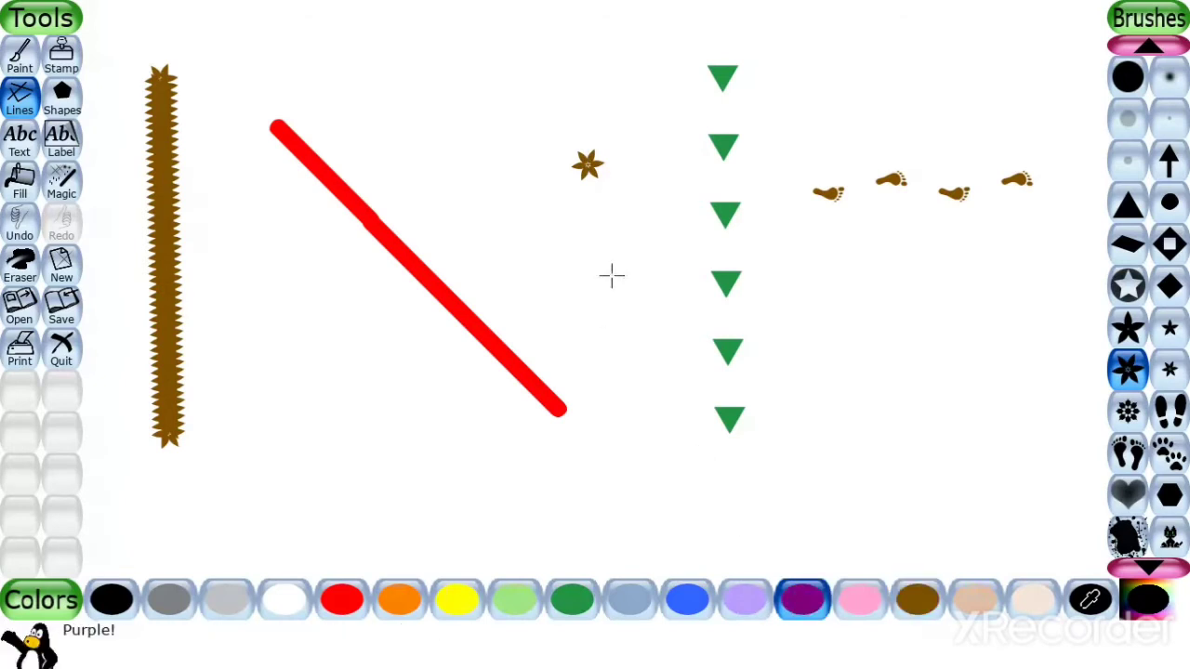
pyautogui.click(518, 173)
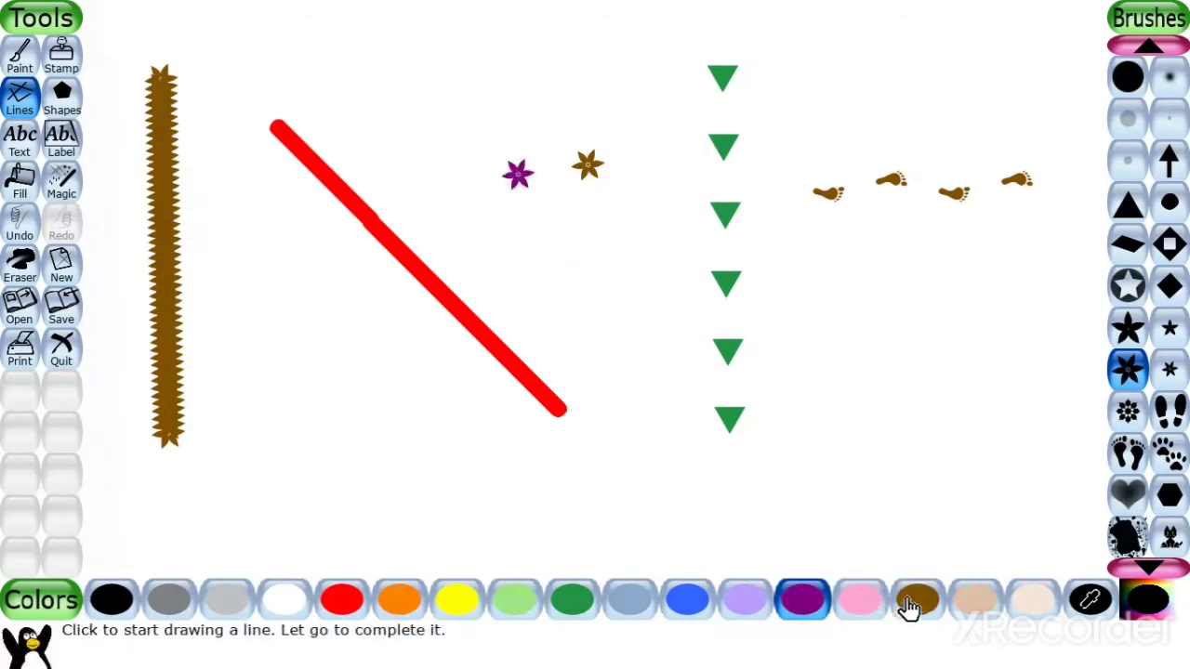
pyautogui.click(342, 604)
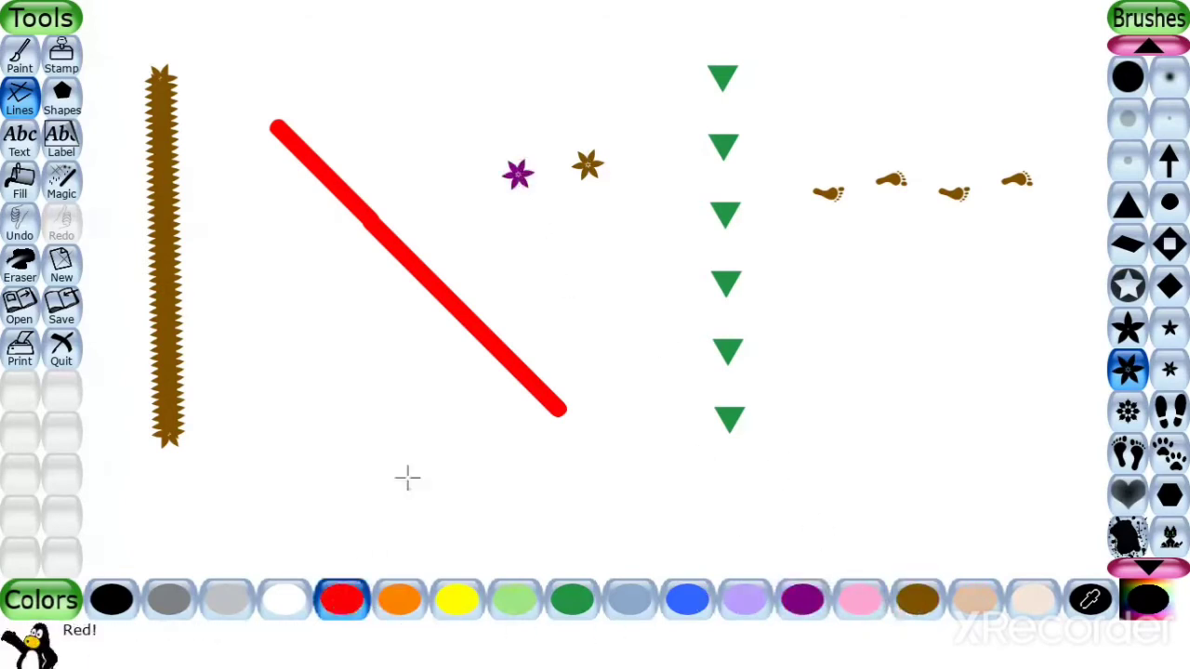
pyautogui.click(577, 225)
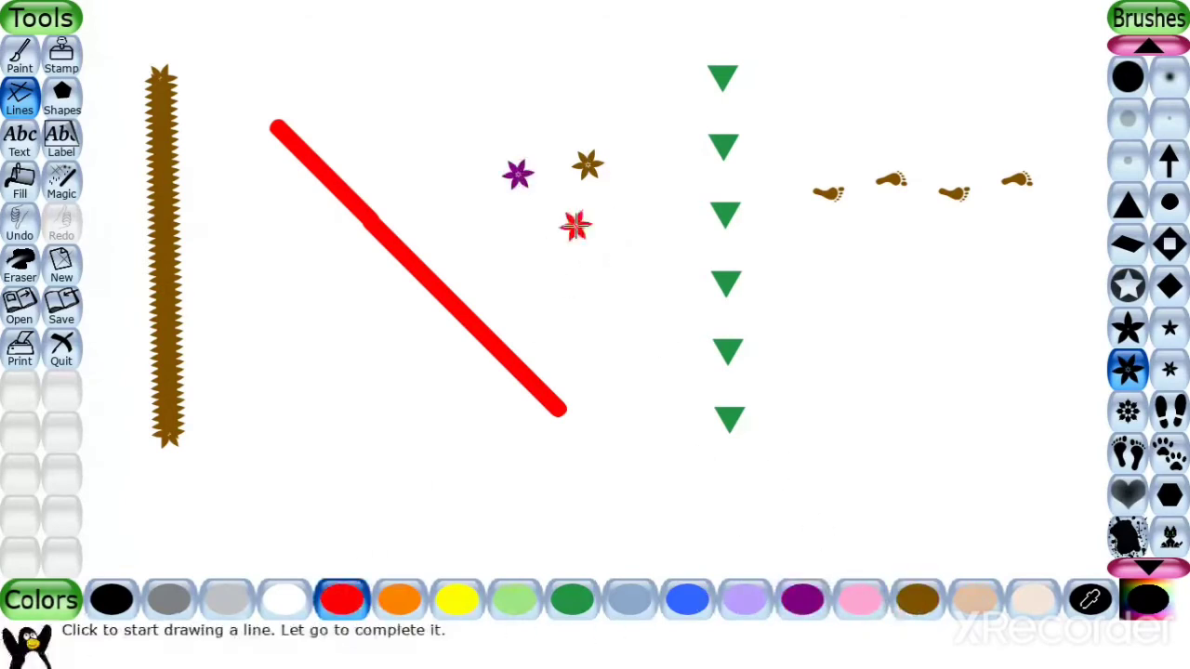
pyautogui.click(386, 609)
pyautogui.click(551, 119)
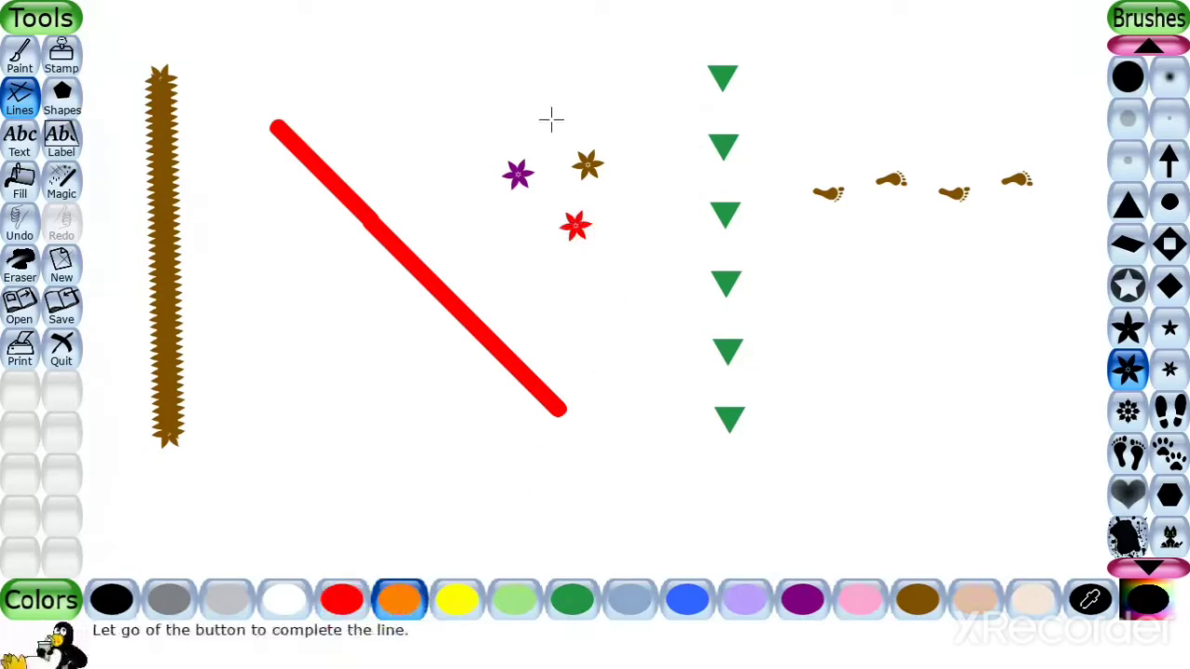
pyautogui.click(574, 606)
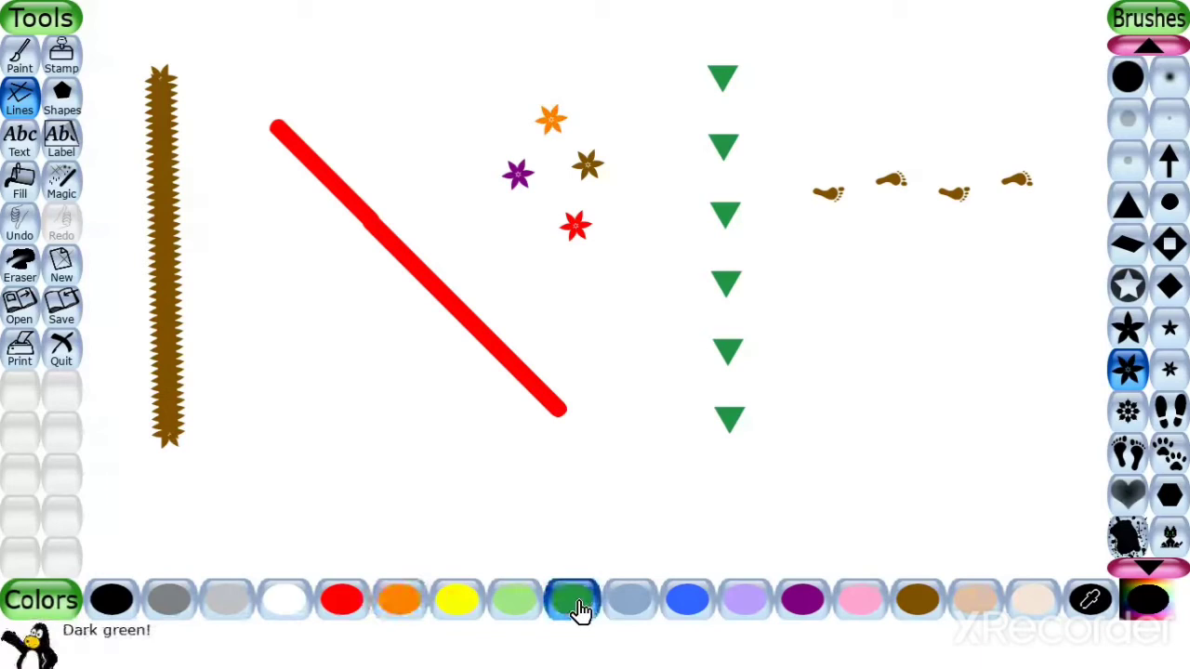
pyautogui.click(643, 206)
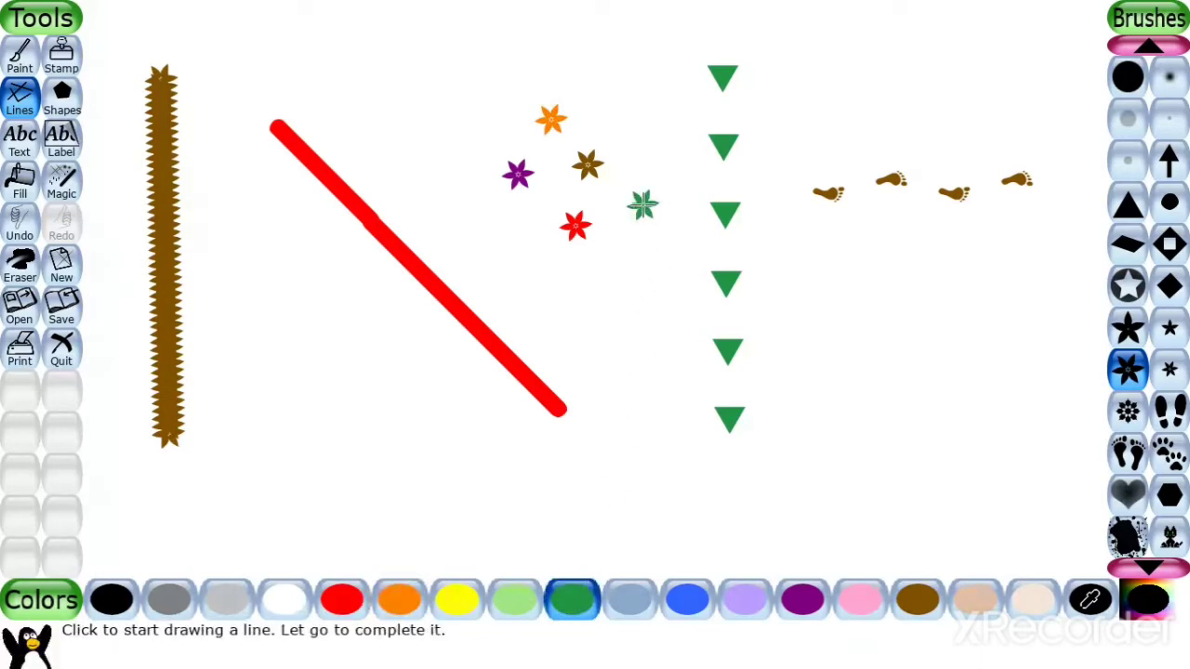
# Start a new white canvas, discarding the practice drawing without saving
pyautogui.click(65, 268)
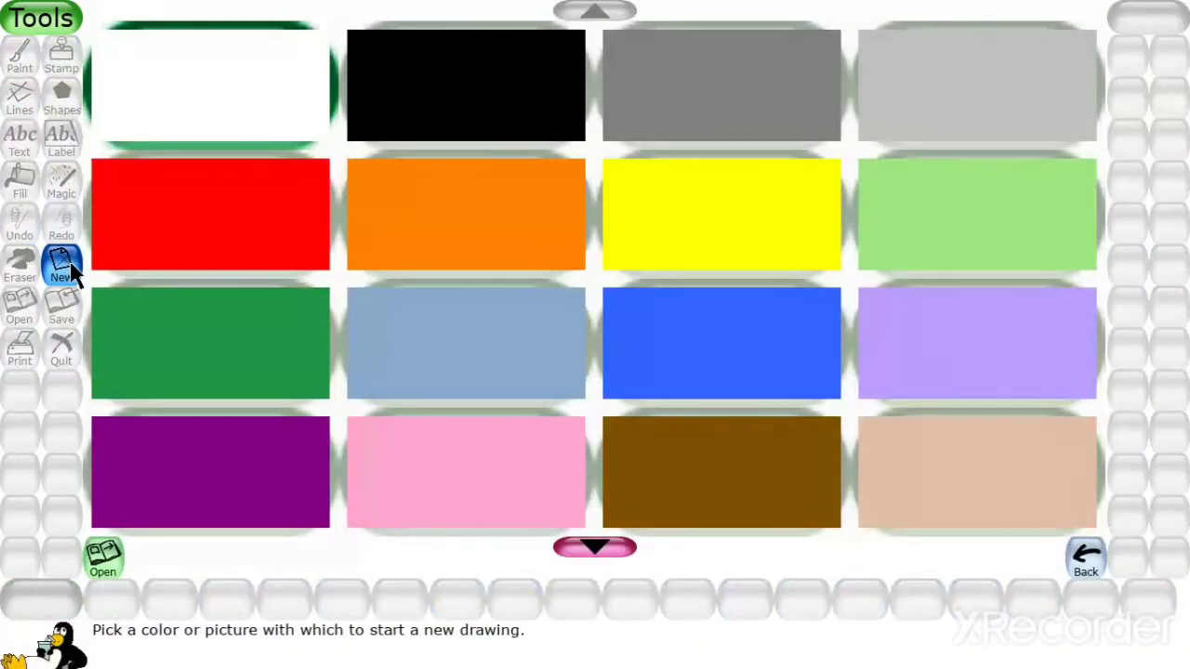
pyautogui.click(214, 89)
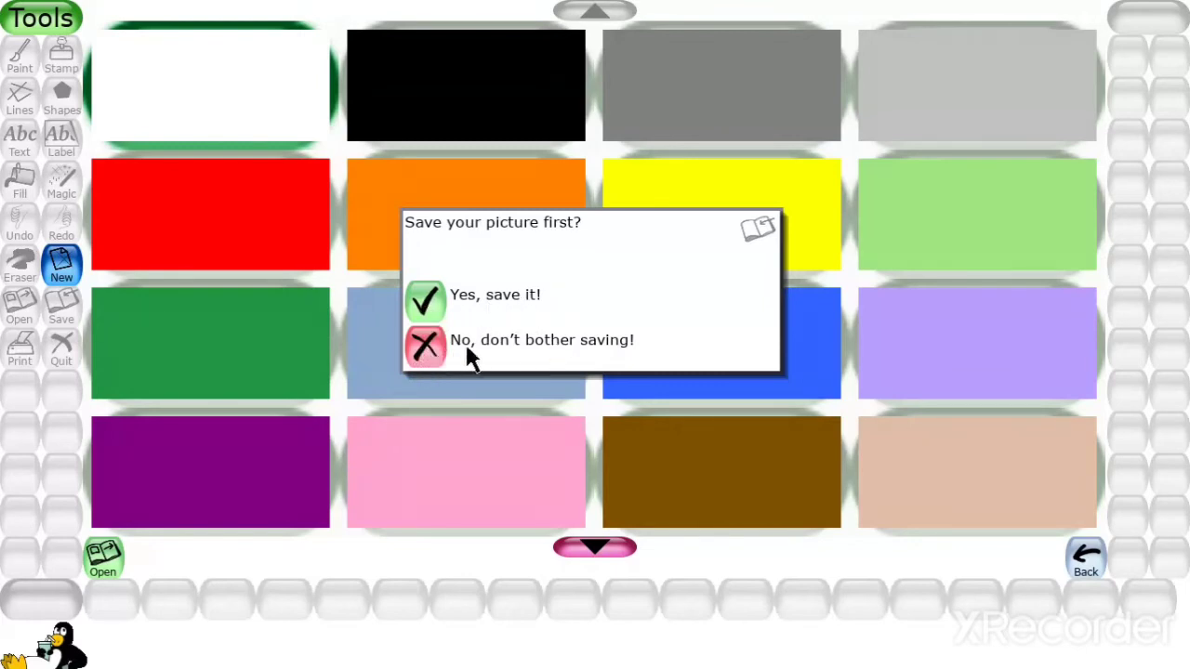
pyautogui.click(425, 351)
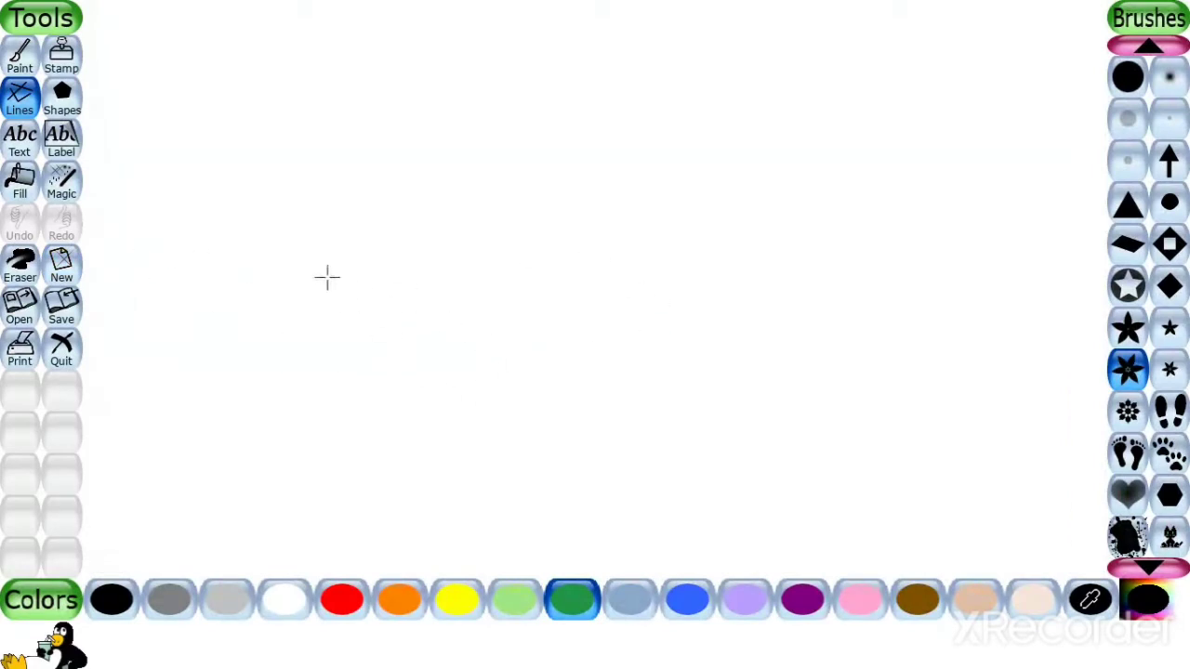
# With a small soft blue paint brush, write 'Comp' across the top
pyautogui.click(20, 54)
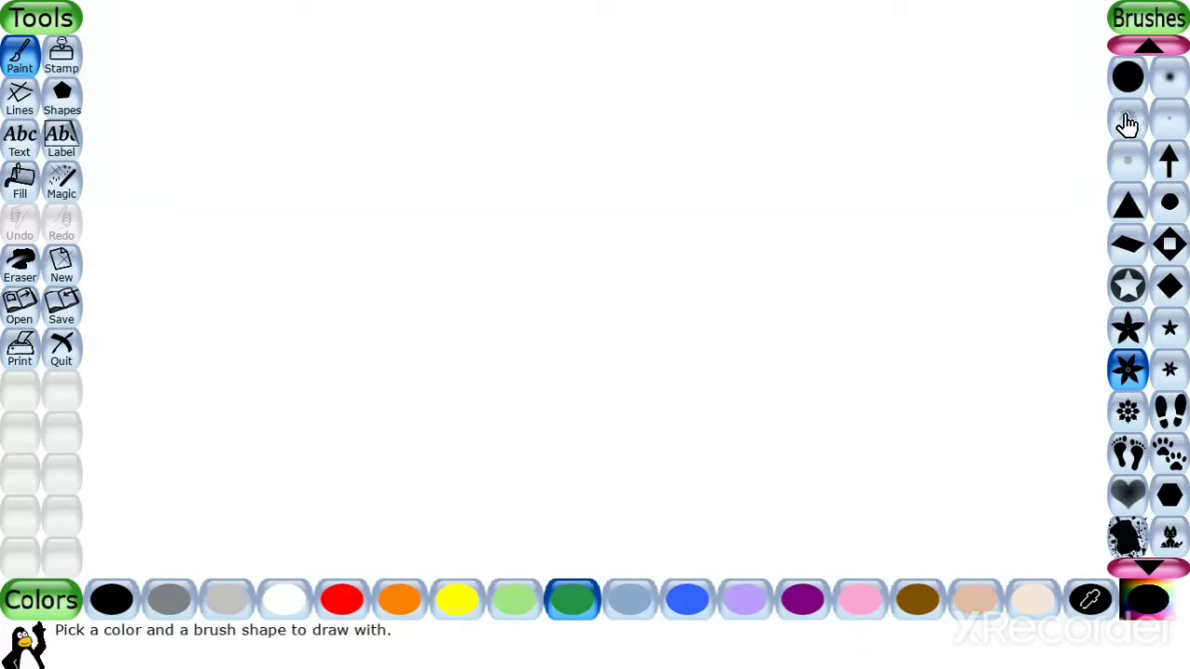
pyautogui.click(1170, 82)
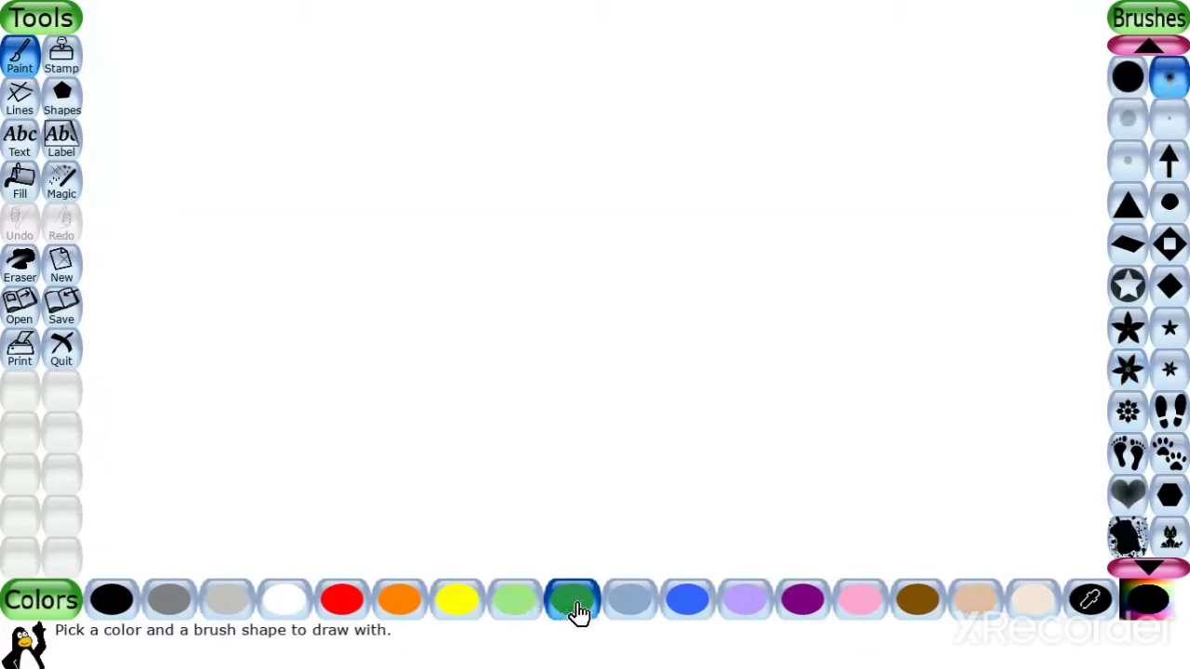
pyautogui.click(671, 610)
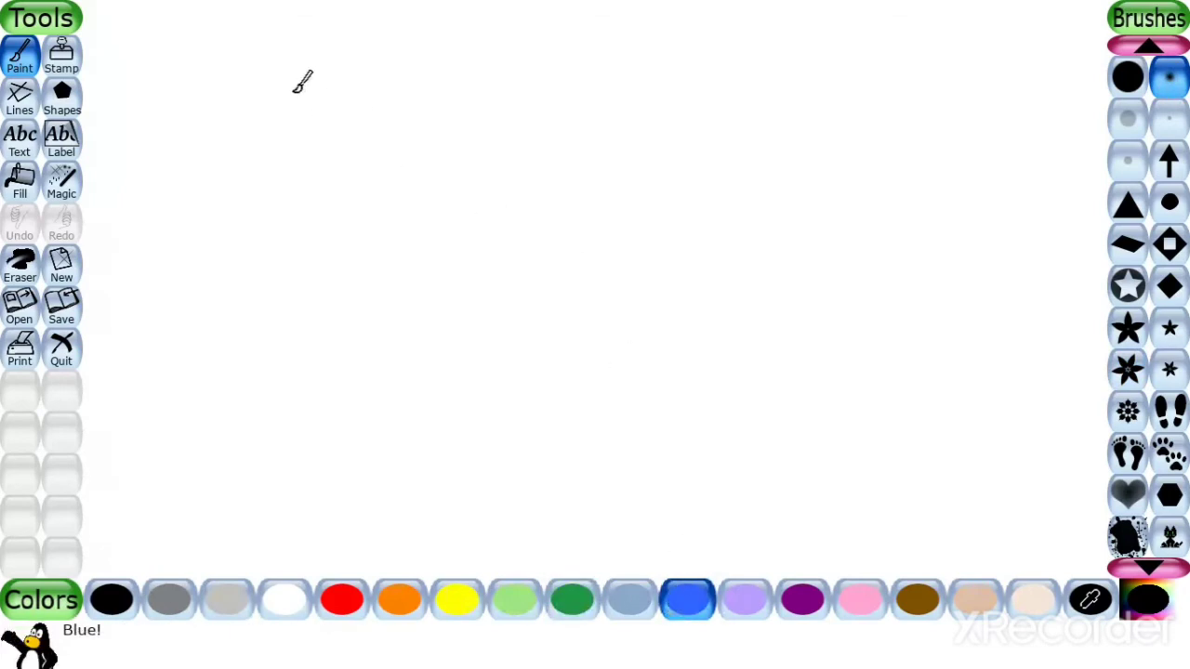
pyautogui.moveTo(292, 61)
pyautogui.mouseDown()
pyautogui.moveTo(249, 84)
pyautogui.moveTo(247, 126)
pyautogui.moveTo(293, 152)
pyautogui.moveTo(320, 148)
pyautogui.mouseUp()
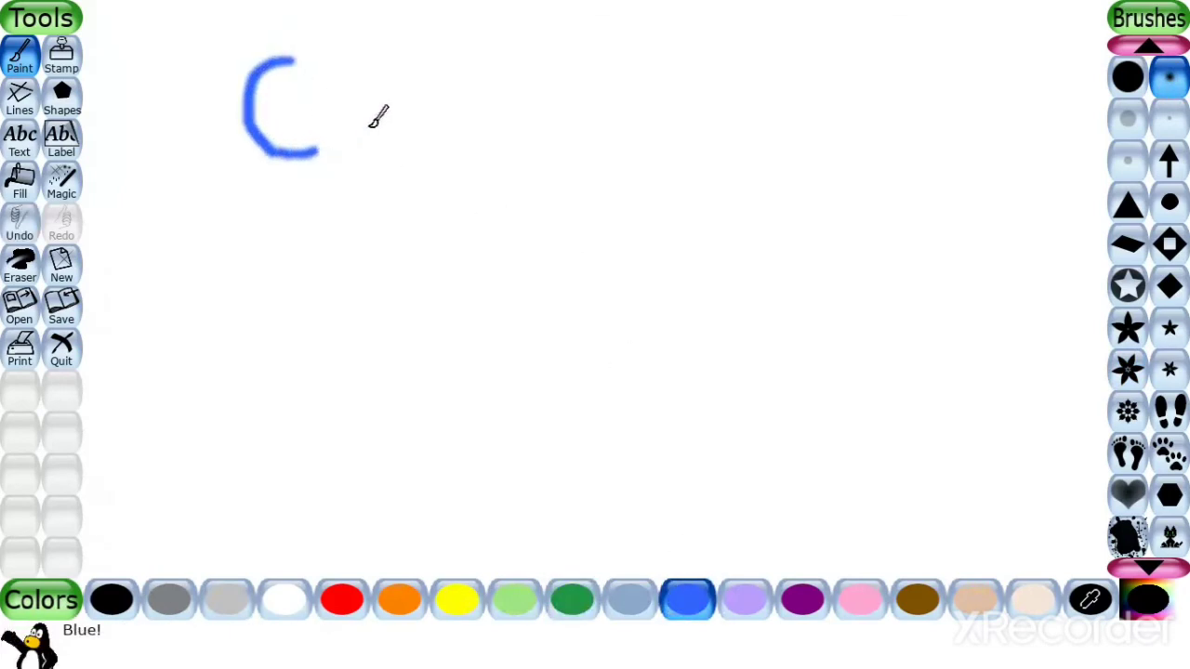
pyautogui.moveTo(372, 93)
pyautogui.mouseDown()
pyautogui.moveTo(355, 92)
pyautogui.moveTo(342, 126)
pyautogui.moveTo(387, 151)
pyautogui.moveTo(404, 93)
pyautogui.moveTo(381, 86)
pyautogui.moveTo(445, 92)
pyautogui.moveTo(438, 132)
pyautogui.moveTo(473, 106)
pyautogui.moveTo(503, 140)
pyautogui.mouseUp()
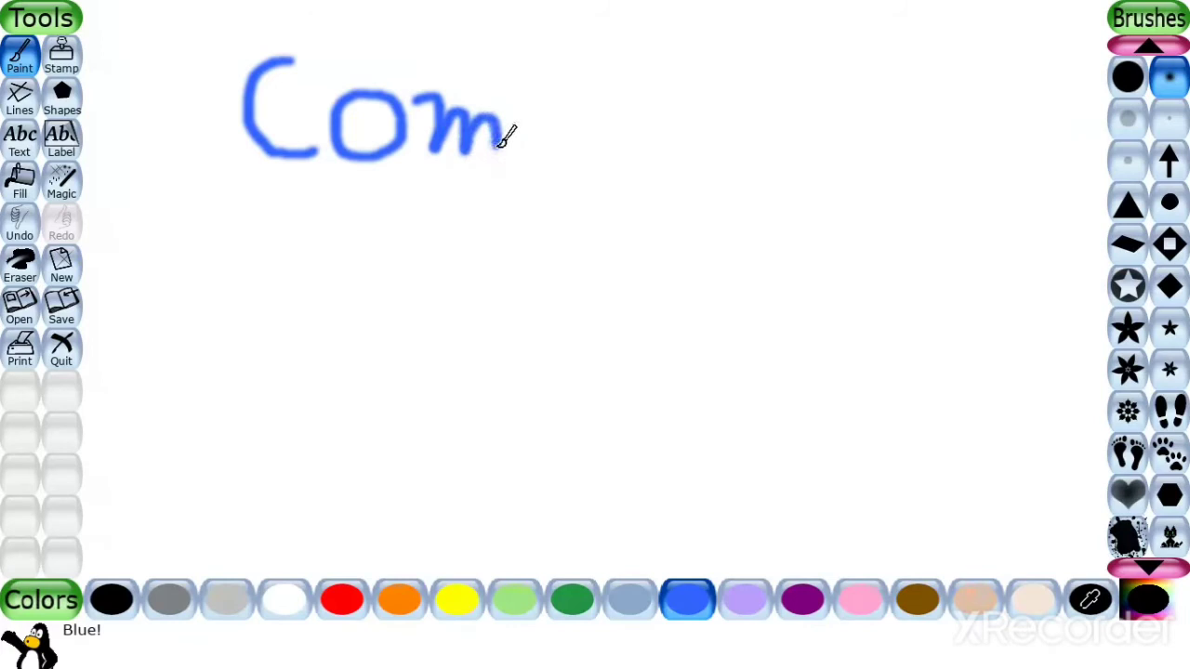
pyautogui.moveTo(517, 77); pyautogui.dragTo(524, 195)
pyautogui.moveTo(522, 102)
pyautogui.mouseDown()
pyautogui.moveTo(550, 104)
pyautogui.moveTo(533, 151)
pyautogui.mouseUp()
# Finish writing 'Computer' in blue and begin a 'C' on the line below
pyautogui.moveTo(590, 109)
pyautogui.mouseDown()
pyautogui.moveTo(638, 138)
pyautogui.moveTo(643, 102)
pyautogui.moveTo(669, 153)
pyautogui.mouseUp()
pyautogui.moveTo(688, 57)
pyautogui.mouseDown()
pyautogui.moveTo(694, 99)
pyautogui.moveTo(737, 149)
pyautogui.mouseUp()
pyautogui.moveTo(664, 93)
pyautogui.mouseDown()
pyautogui.moveTo(725, 85)
pyautogui.moveTo(795, 99)
pyautogui.moveTo(778, 93)
pyautogui.moveTo(790, 136)
pyautogui.mouseUp()
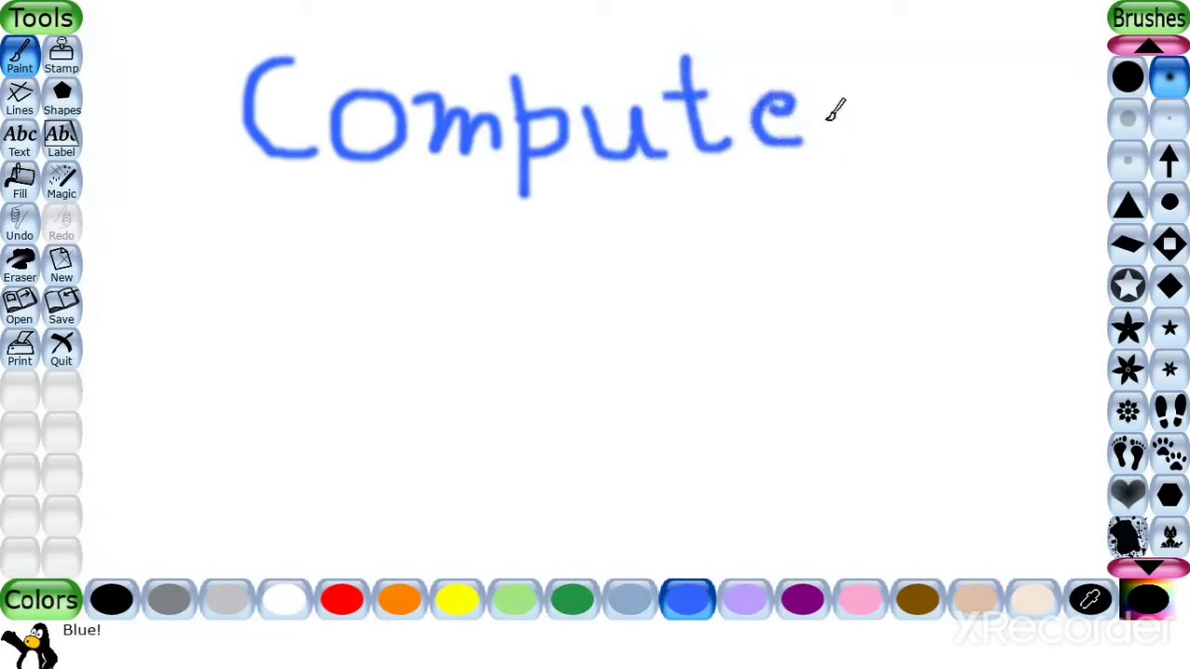
pyautogui.moveTo(835, 89)
pyautogui.mouseDown()
pyautogui.moveTo(839, 124)
pyautogui.moveTo(885, 106)
pyautogui.mouseUp()
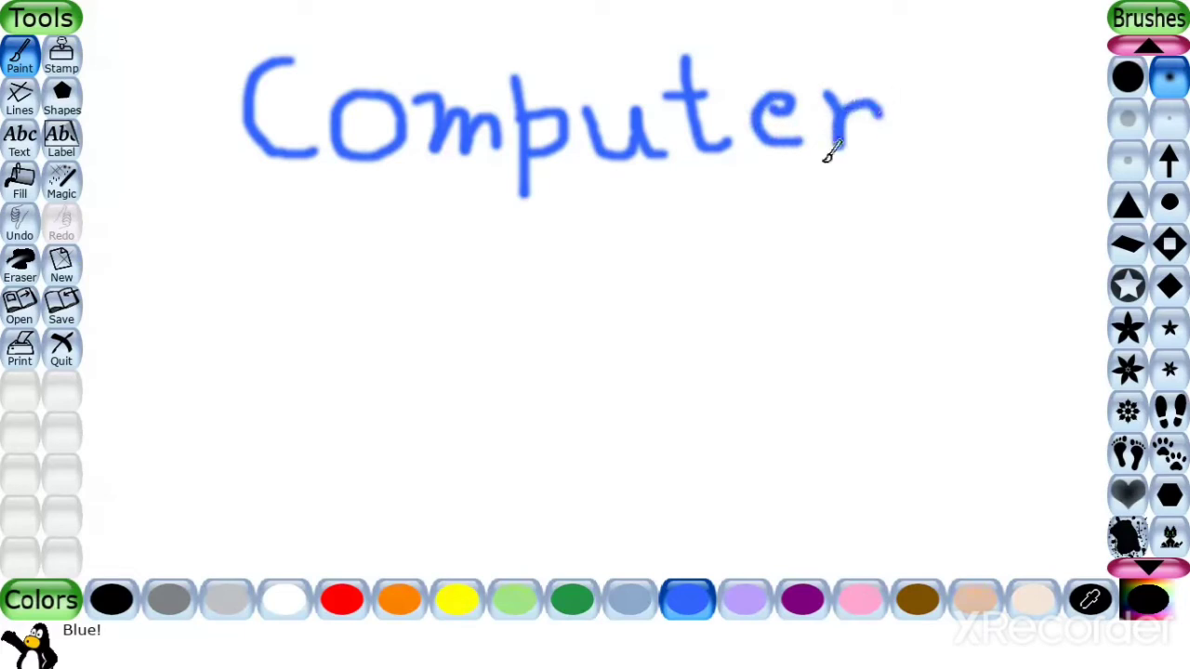
pyautogui.moveTo(342, 236)
pyautogui.mouseDown()
pyautogui.moveTo(299, 239)
pyautogui.moveTo(284, 342)
pyautogui.moveTo(388, 374)
pyautogui.mouseUp()
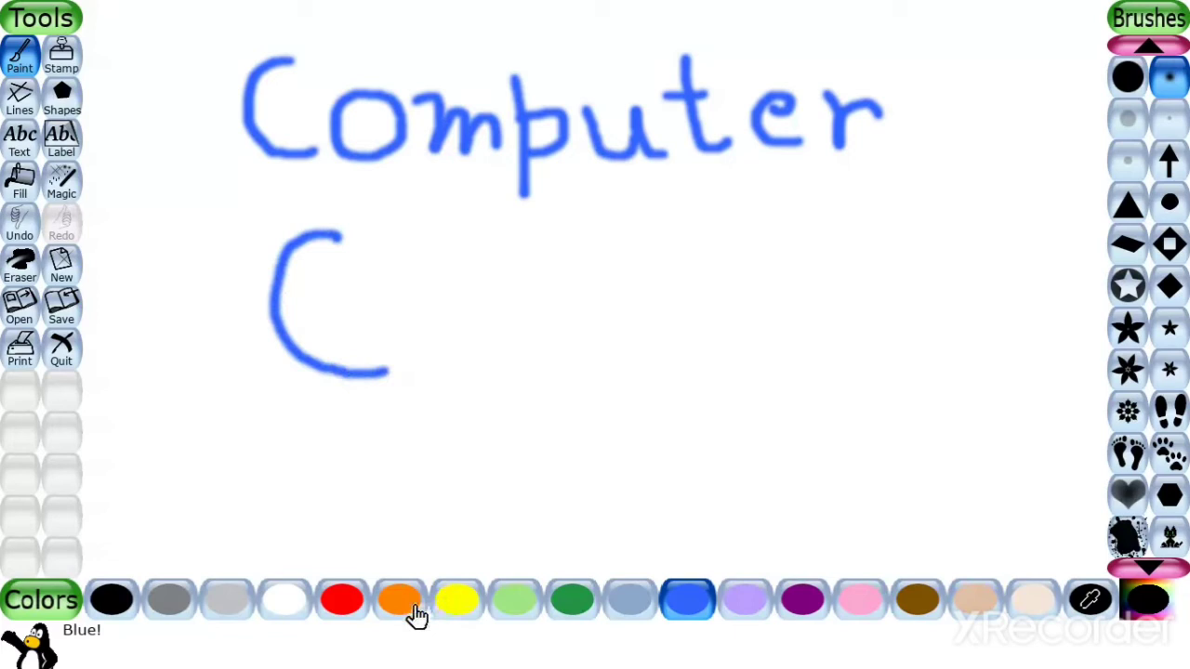
# Paint 'Class-I' letters in red, green, purple and brown, then browse saved pictures
pyautogui.click(342, 603)
pyautogui.moveTo(409, 373)
pyautogui.mouseDown()
pyautogui.moveTo(455, 234)
pyautogui.moveTo(493, 352)
pyautogui.mouseUp()
pyautogui.click(572, 602)
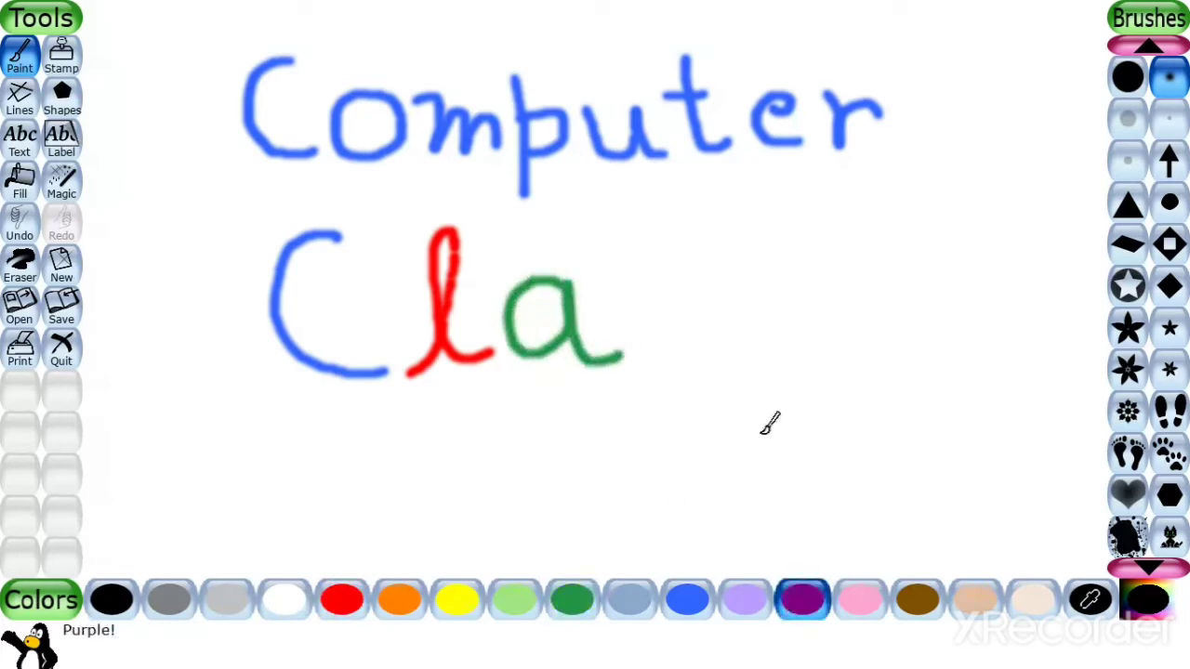
pyautogui.moveTo(683, 276)
pyautogui.mouseDown()
pyautogui.moveTo(653, 278)
pyautogui.moveTo(704, 326)
pyautogui.moveTo(649, 354)
pyautogui.mouseUp()
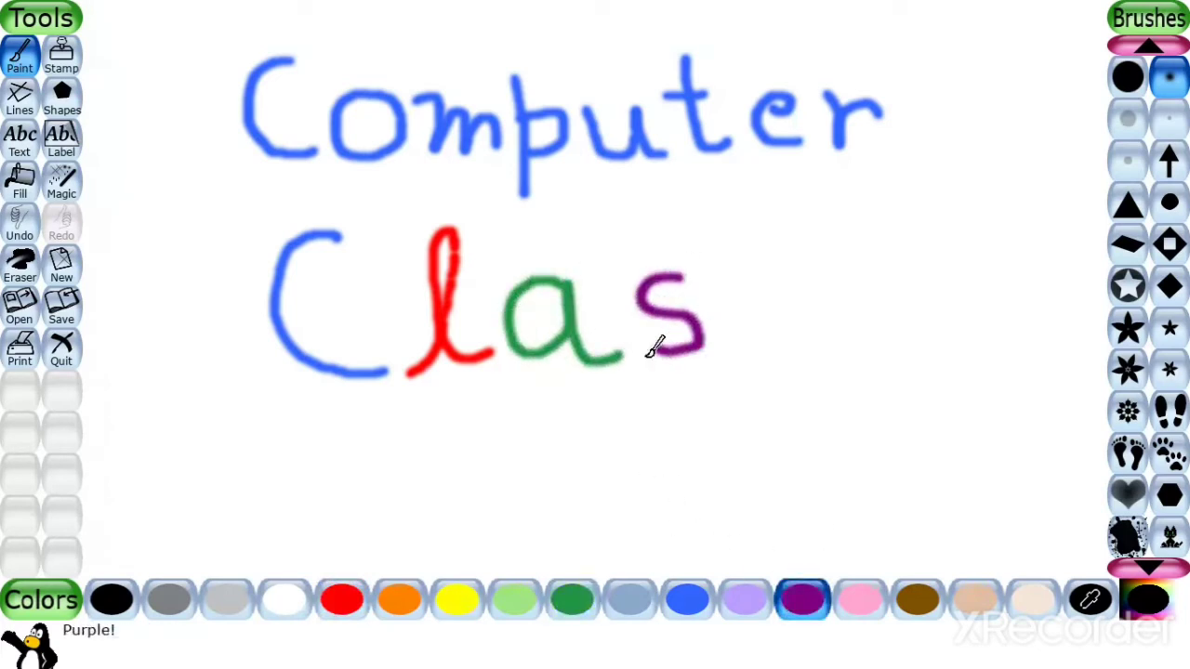
pyautogui.click(917, 600)
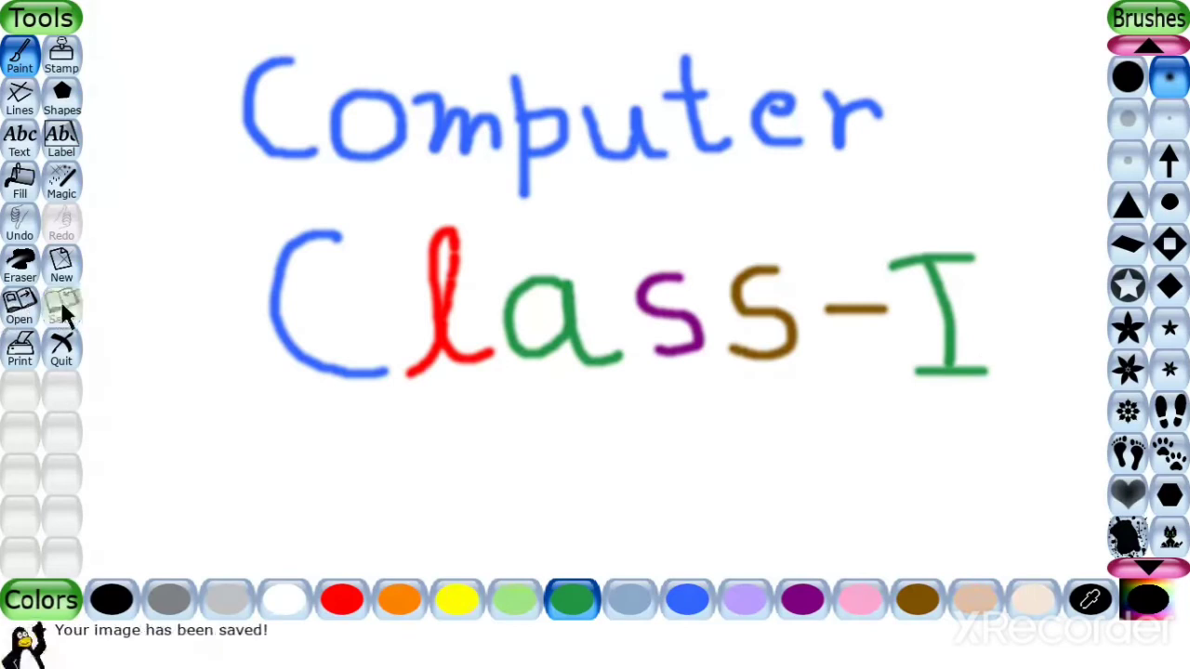
pyautogui.click(18, 310)
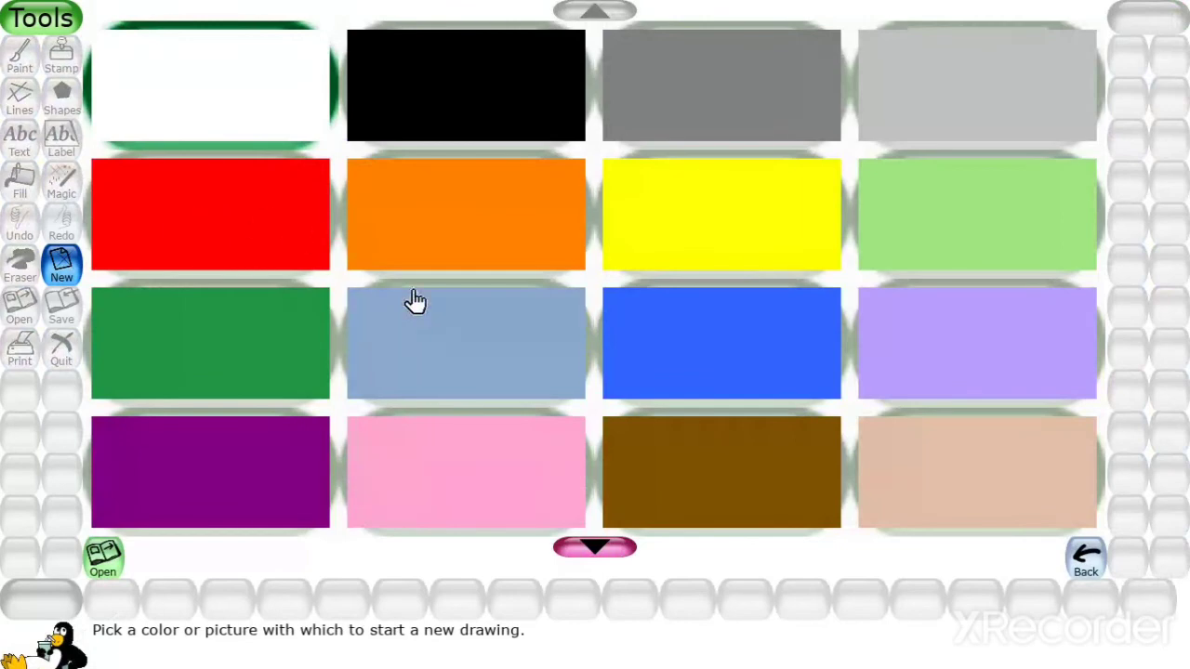
# Start a new drawing from the hen outline colouring template
pyautogui.click(500, 344)
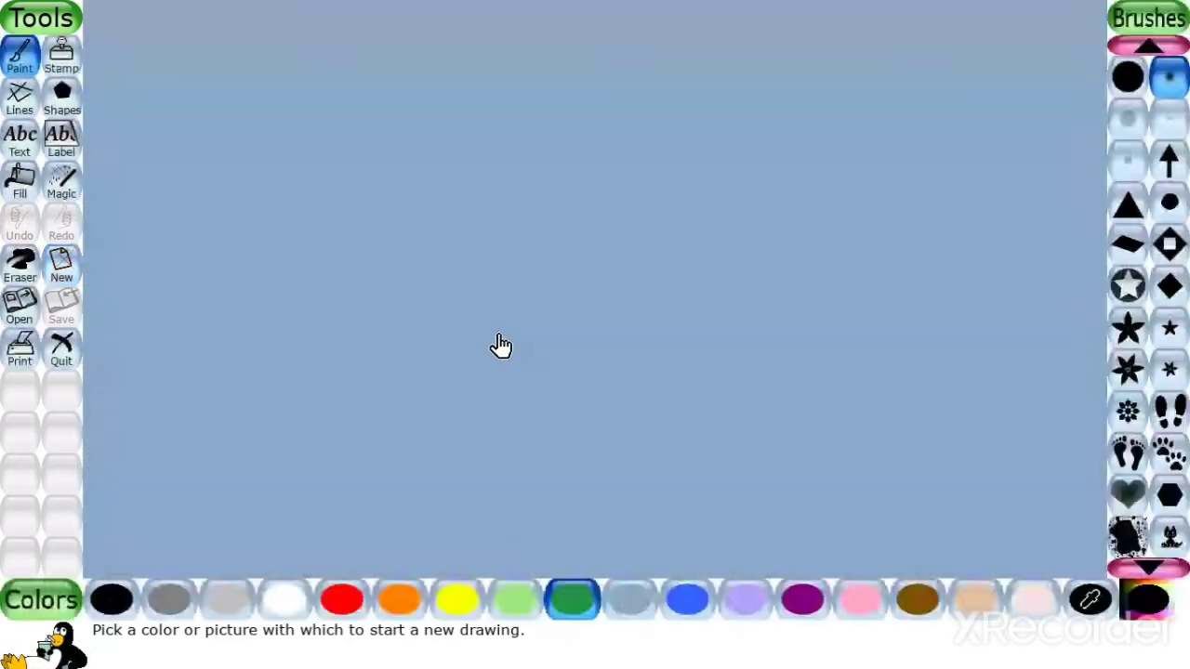
pyautogui.click(63, 274)
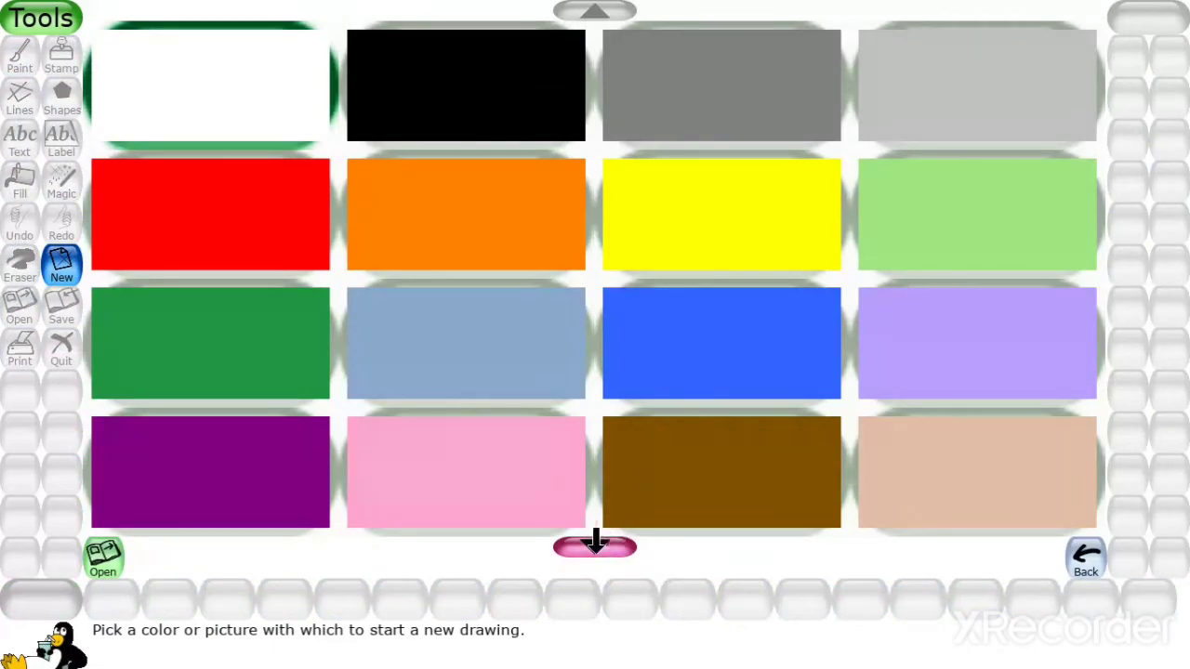
pyautogui.click(595, 544)
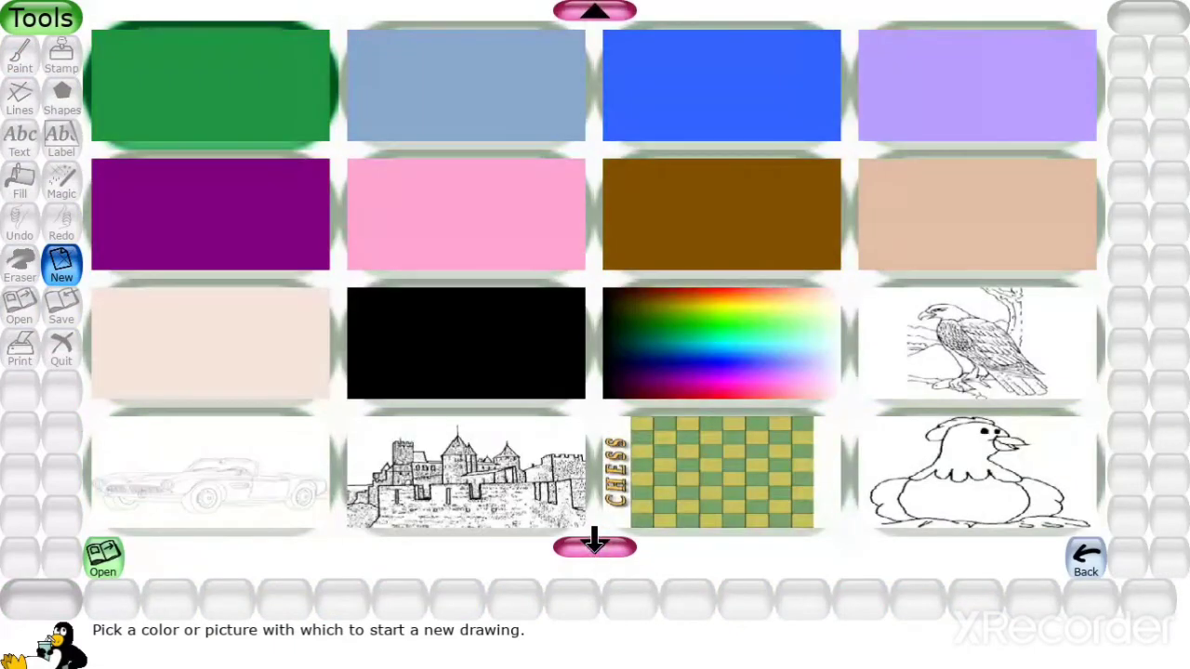
pyautogui.click(595, 544)
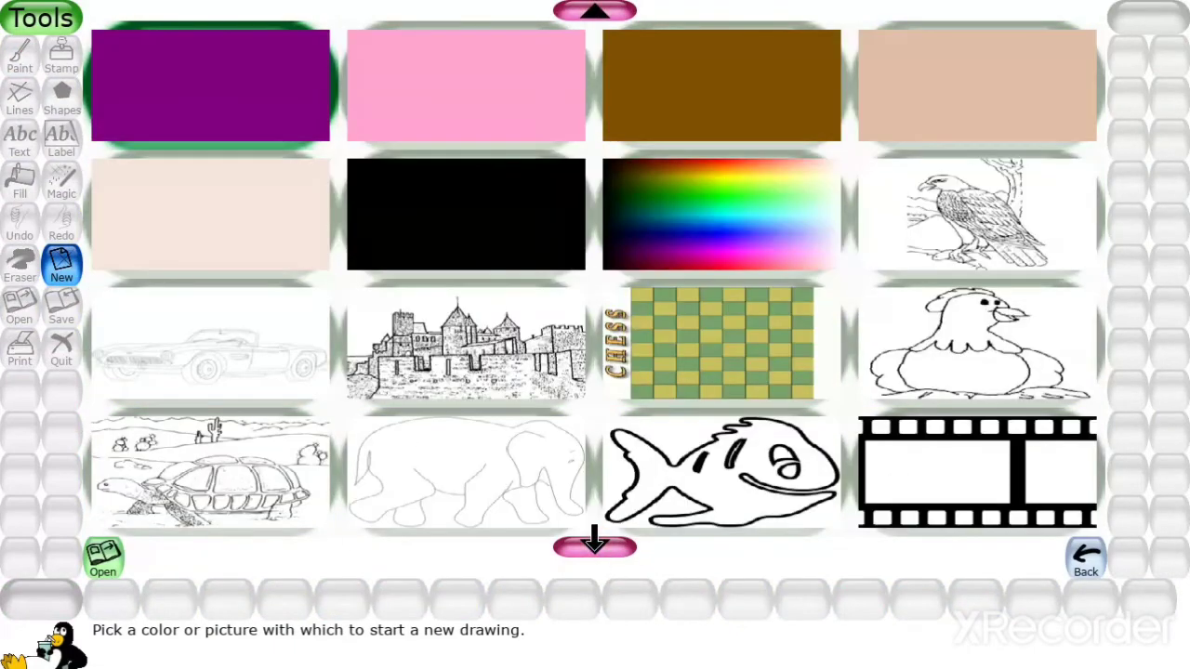
pyautogui.click(957, 349)
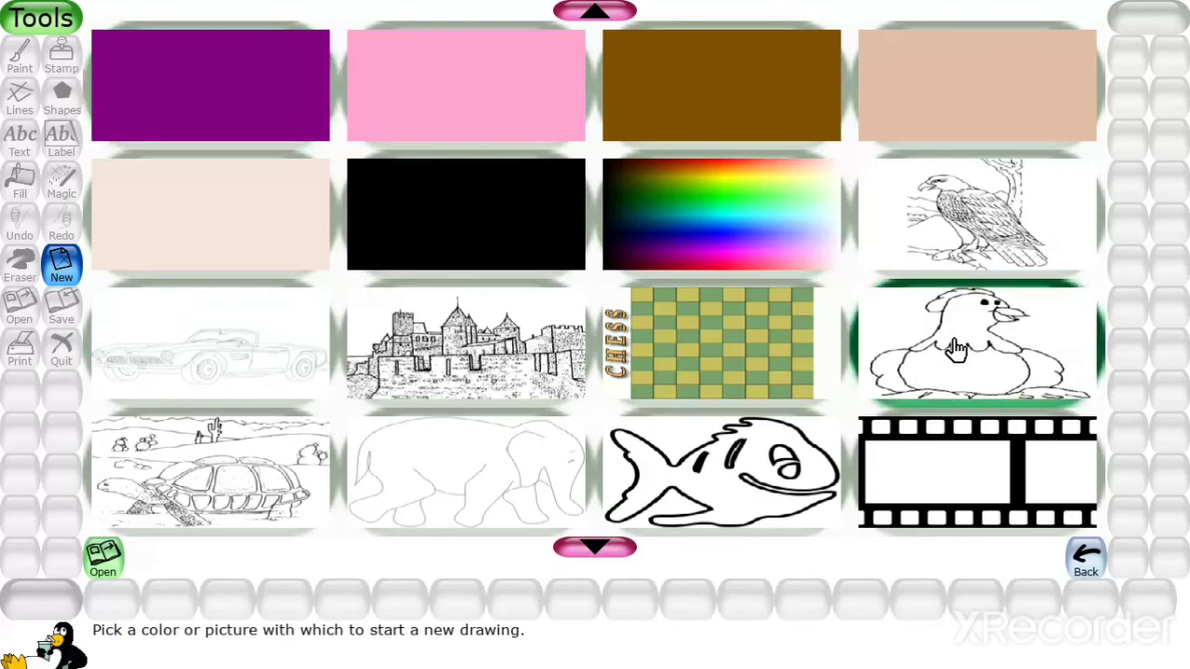
pyautogui.click(948, 340)
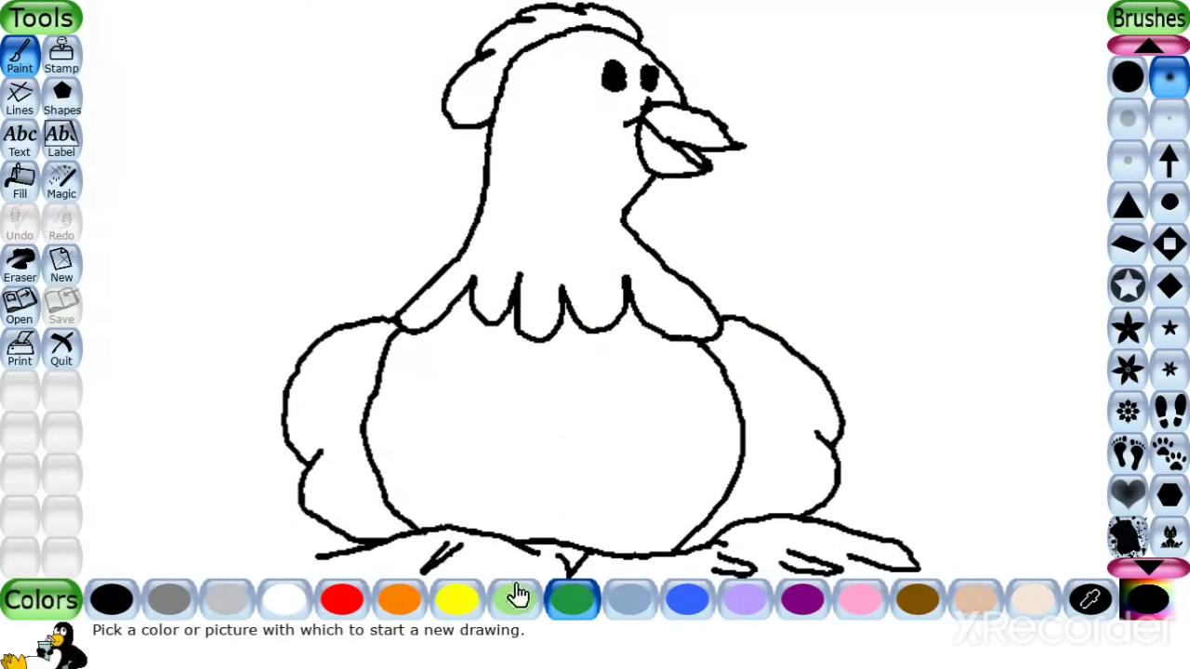
# Fill the hen's belly yellow and both wings red
pyautogui.click(463, 606)
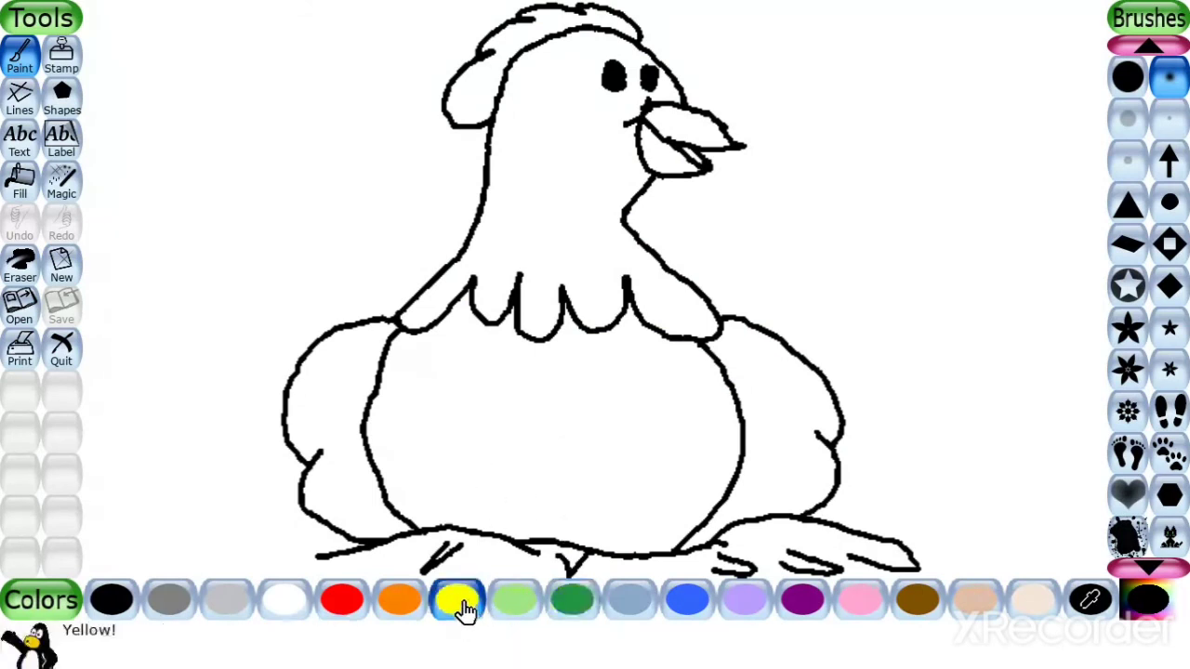
pyautogui.click(570, 423)
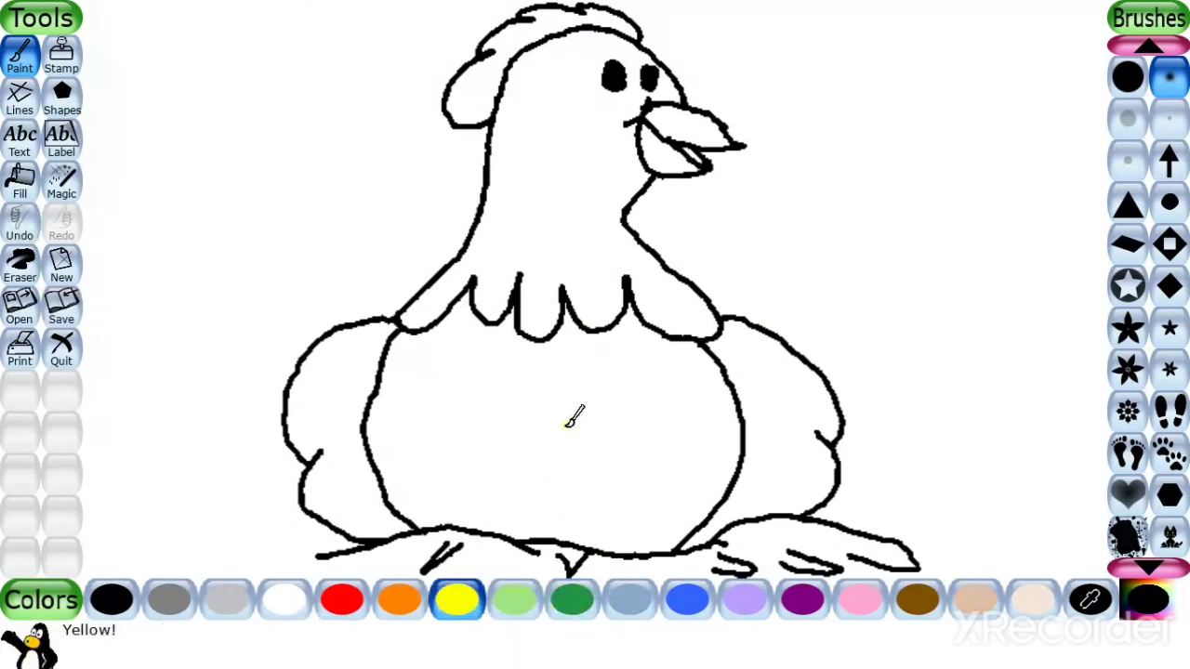
pyautogui.click(24, 185)
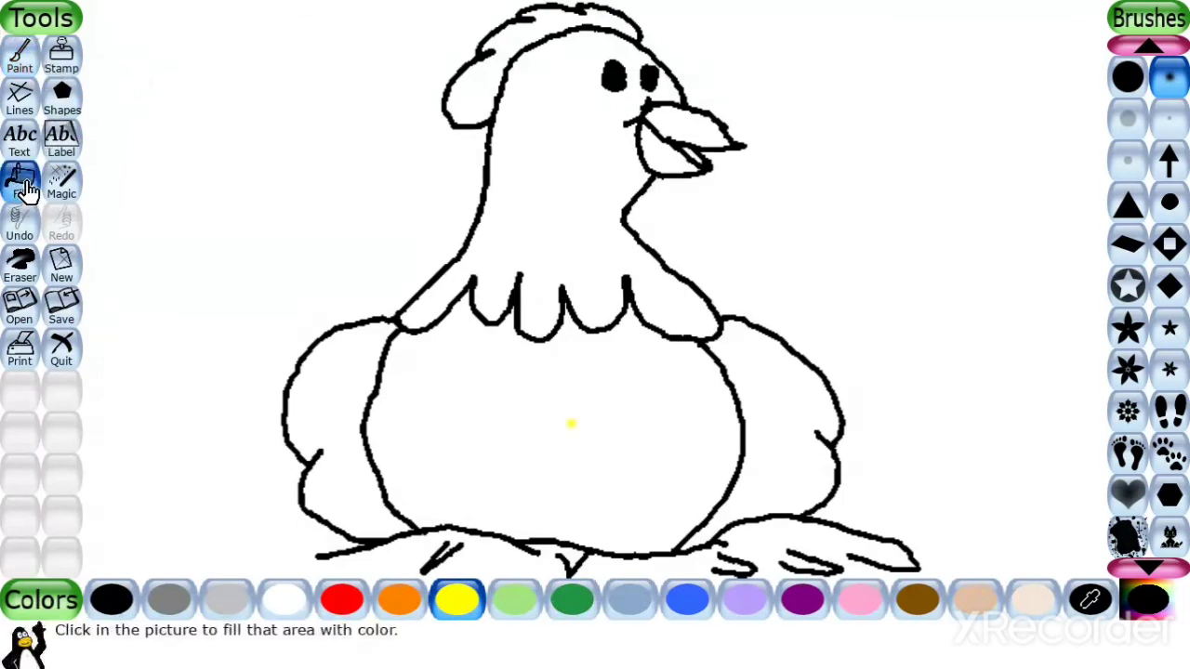
pyautogui.click(518, 404)
pyautogui.click(341, 602)
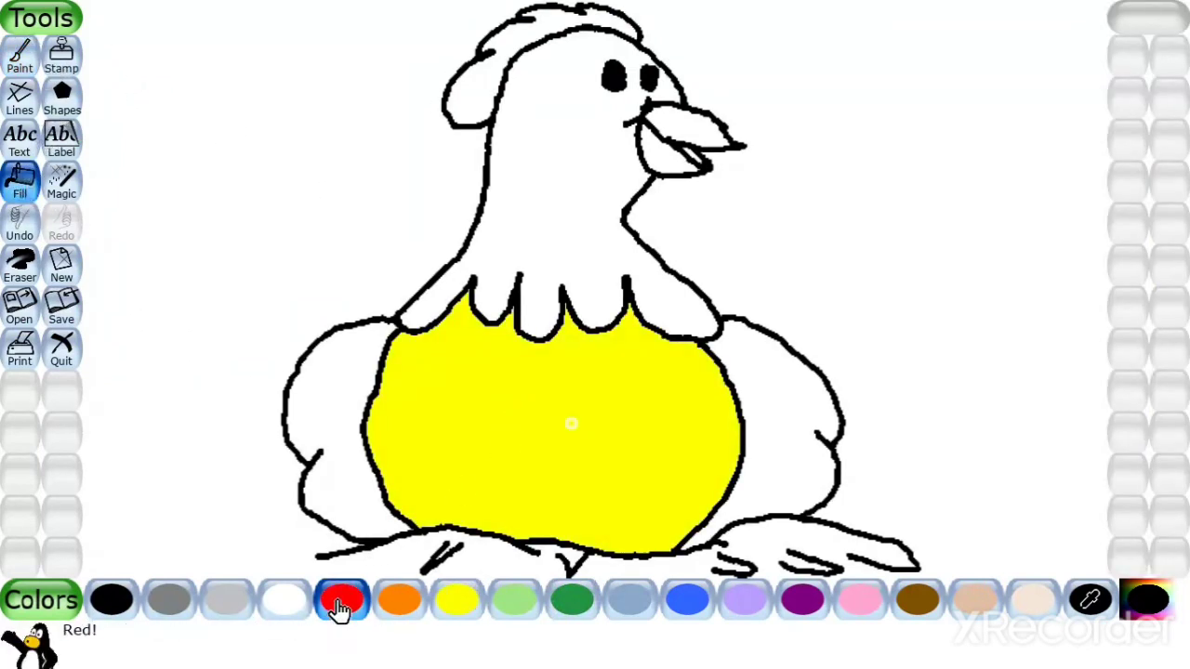
pyautogui.click(334, 417)
pyautogui.click(776, 423)
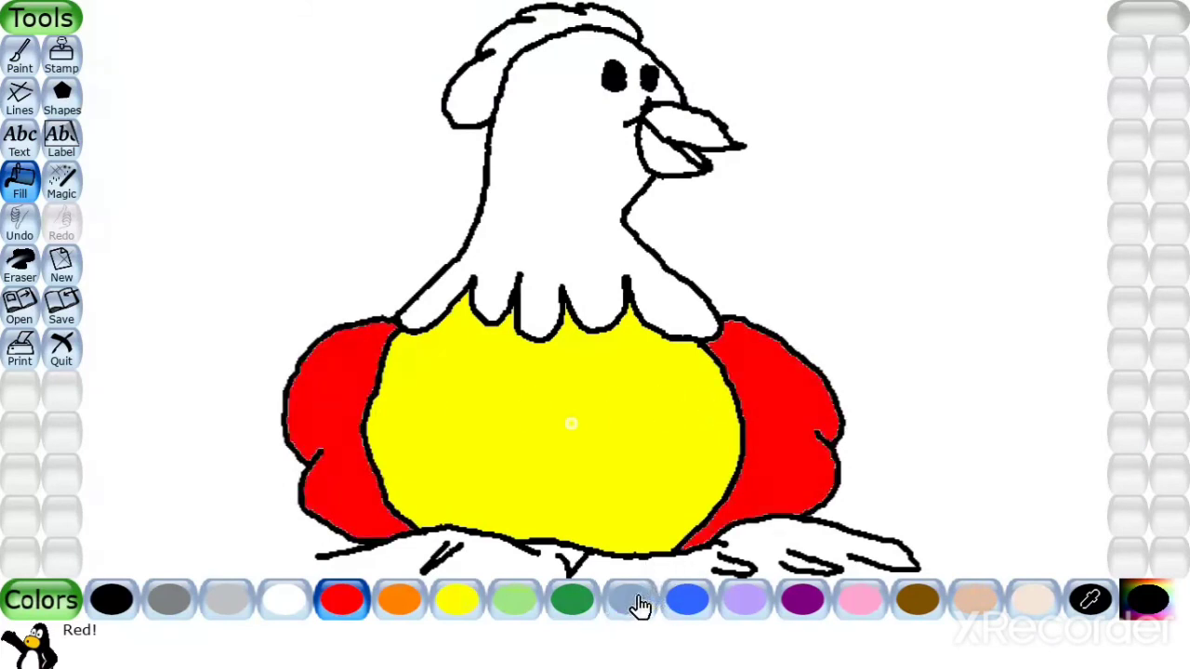
# Fill the hen's head and neck yellow and its comb red
pyautogui.click(459, 602)
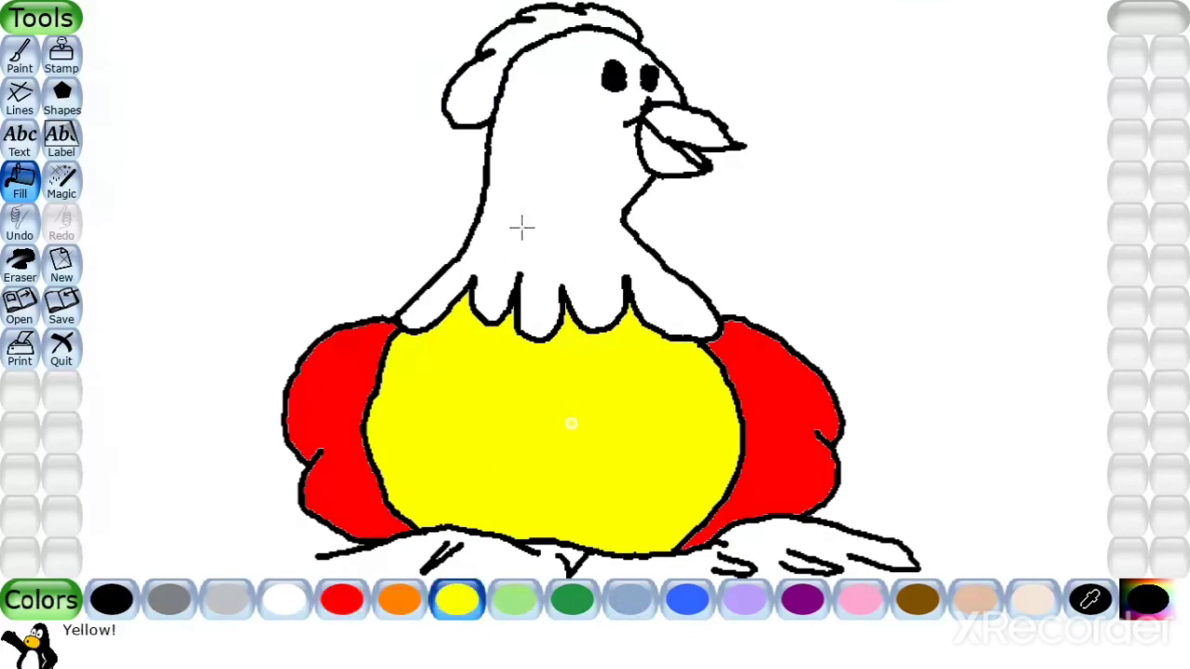
pyautogui.click(526, 199)
pyautogui.click(342, 600)
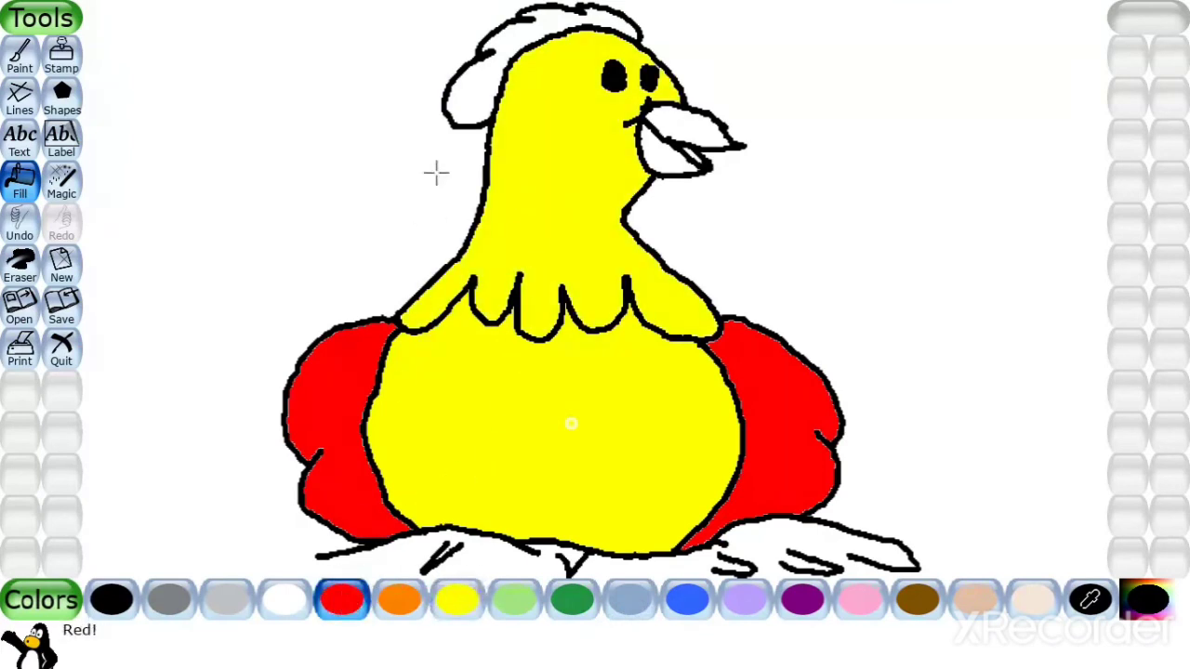
pyautogui.click(482, 83)
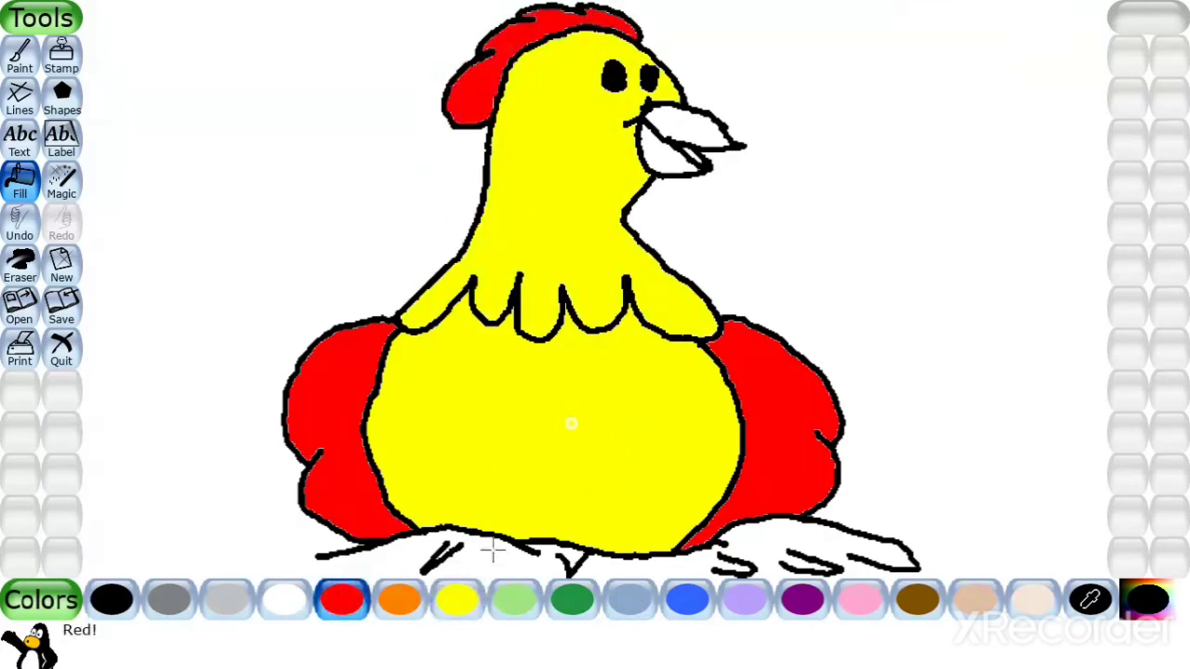
# Fill the background pink, save the coloured hen, and ask to quit
pyautogui.click(855, 603)
pyautogui.click(822, 548)
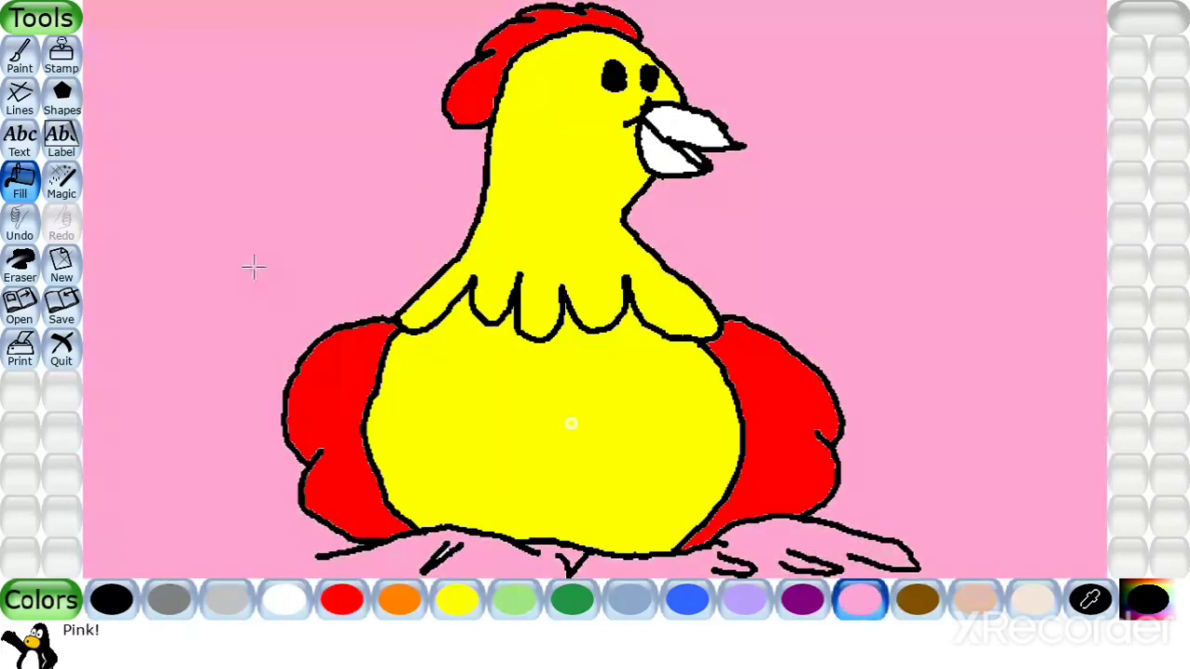
pyautogui.click(61, 302)
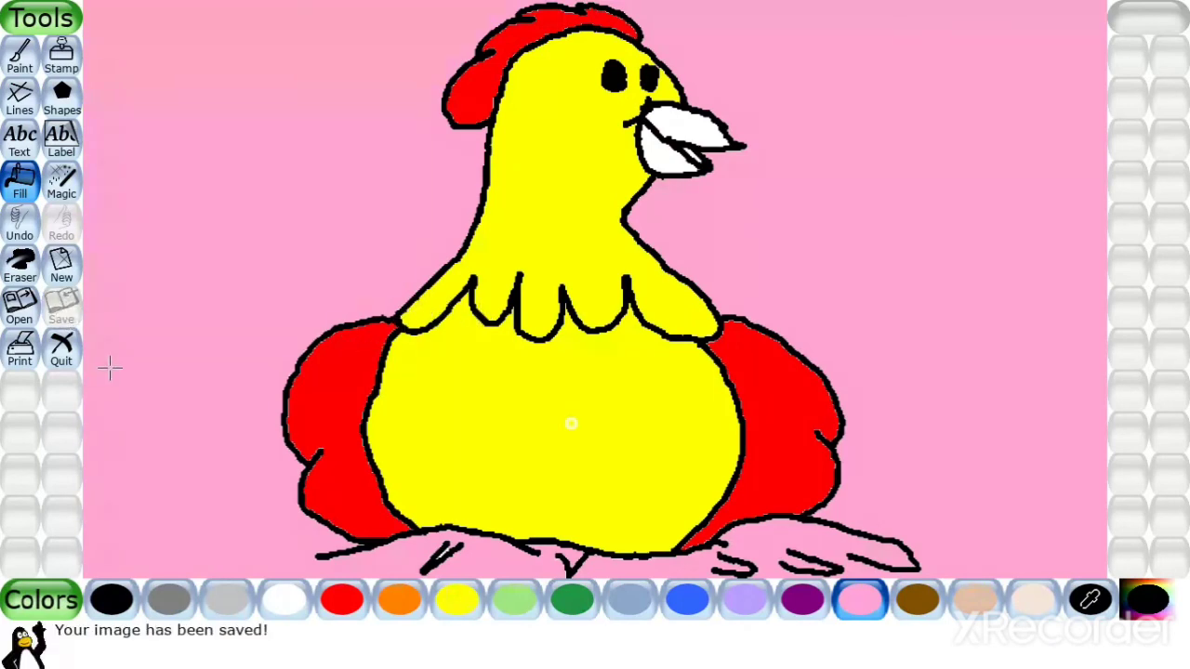
pyautogui.click(61, 351)
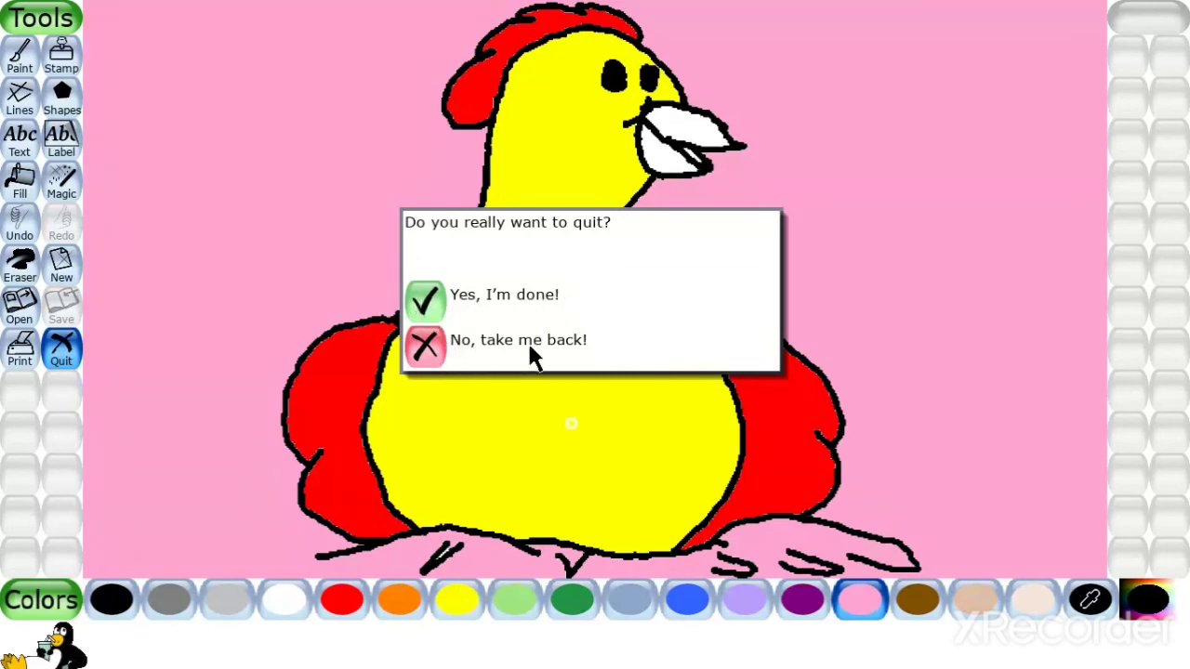
pyautogui.click(427, 302)
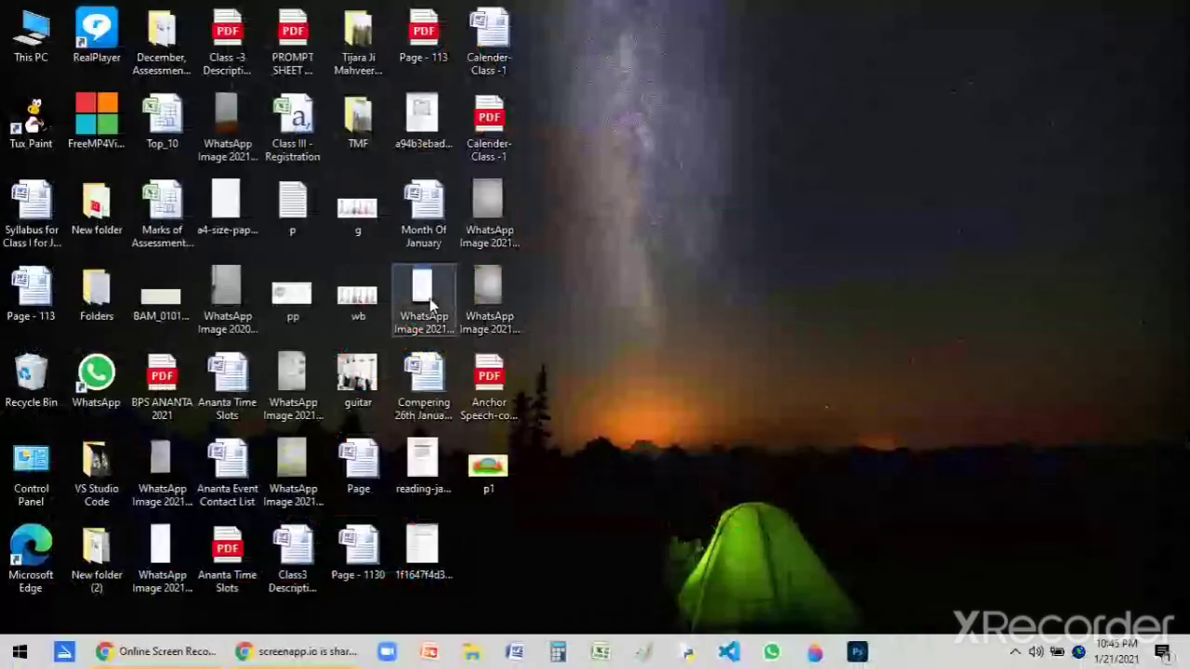